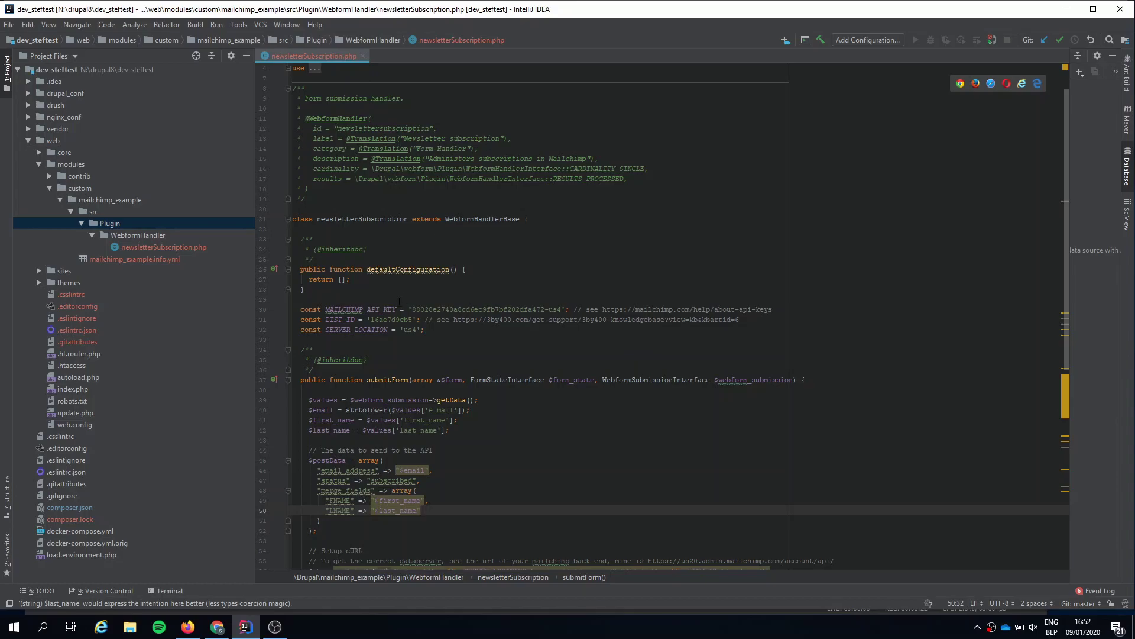
Step: Clear the values of the MAILCHIMP_API_KEY, LIST_ID and SERVER_LOCATION constants, leaving empty quotes
{"action": "left_click_drag", "start_coordinate": [412, 309], "coordinate": [562, 309]}
{"action": "key", "text": "BackSpace"}
{"action": "left_click_drag", "start_coordinate": [371, 319], "coordinate": [412, 329]}
{"action": "key", "text": "BackSpace"}
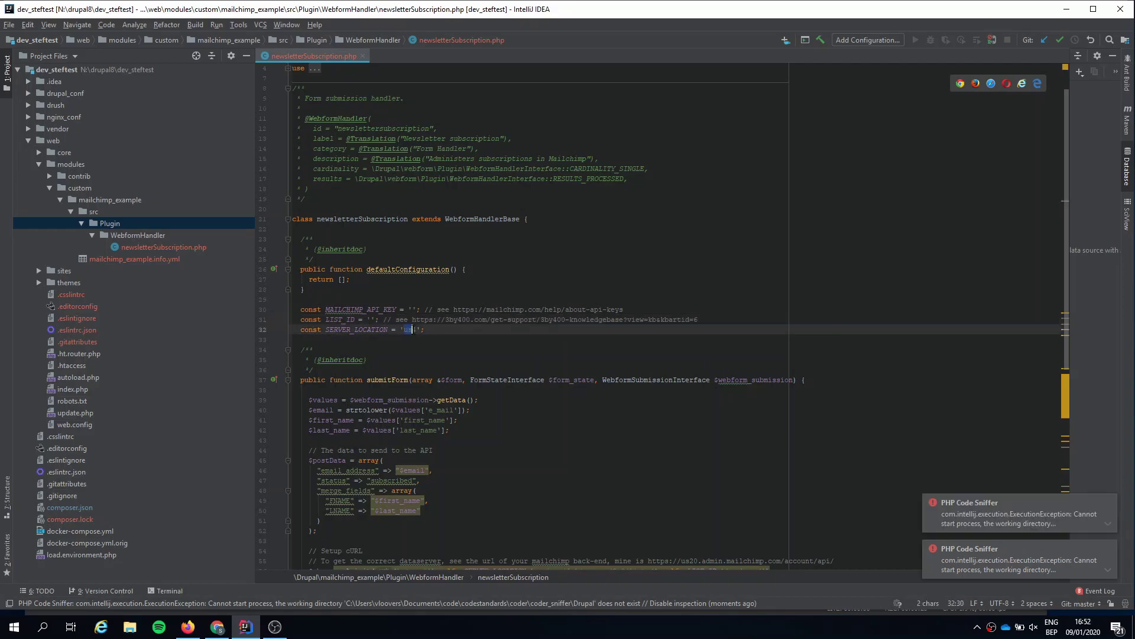
{"action": "key", "text": "BackSpace"}
Step: Switch to Chrome and open the API keys page of the Mailchimp account
{"action": "left_click", "coordinate": [223, 629]}
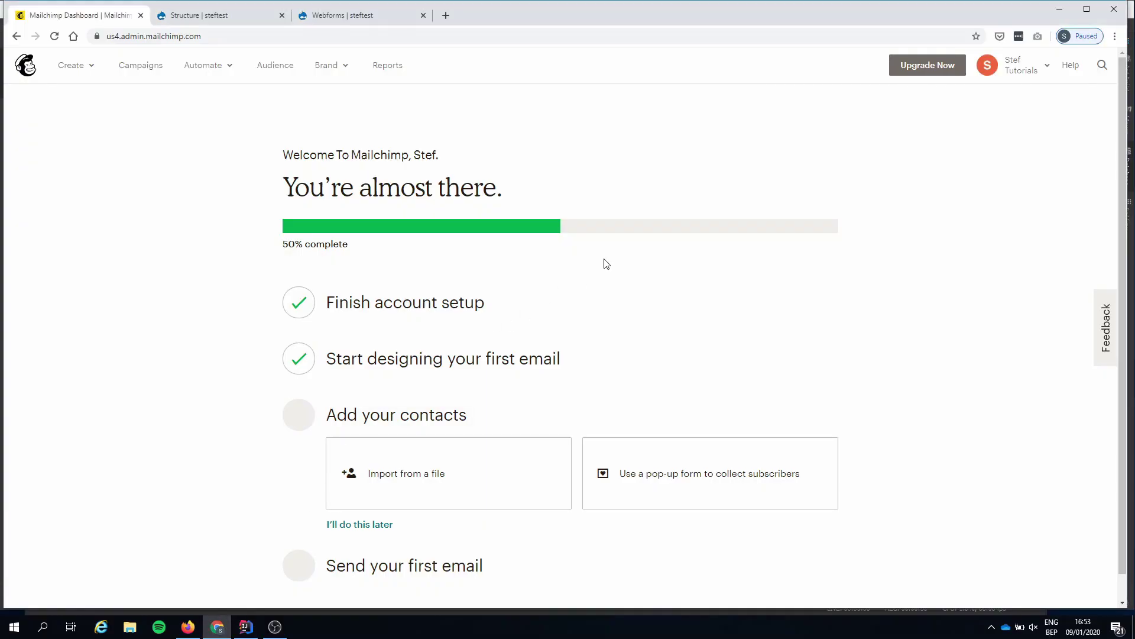
{"action": "left_click", "coordinate": [1040, 75]}
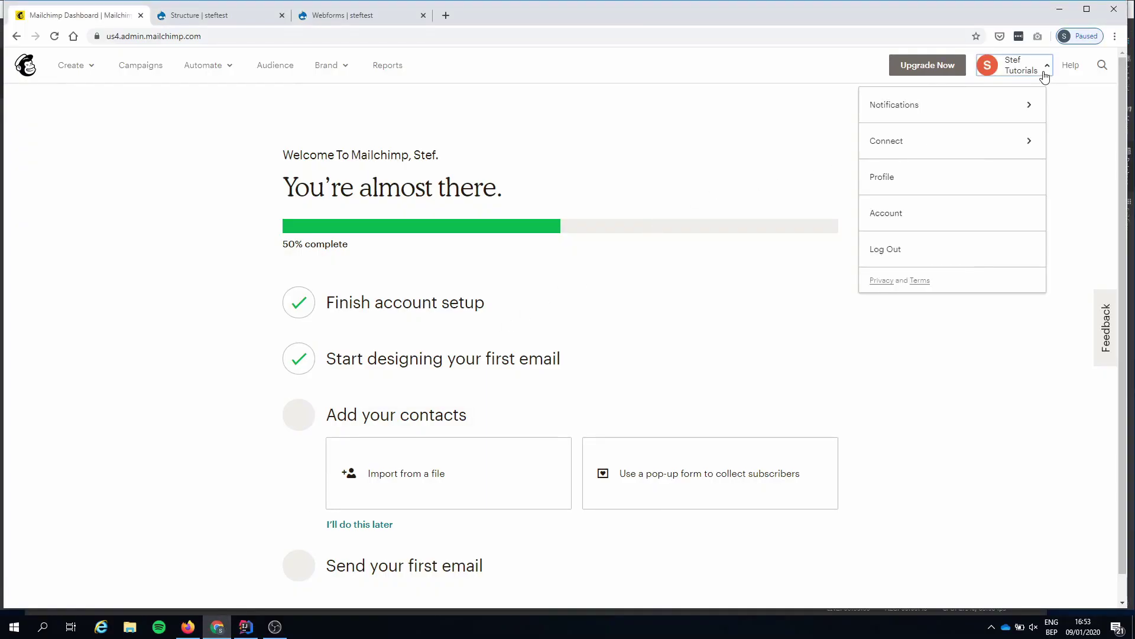
{"action": "left_click", "coordinate": [913, 216]}
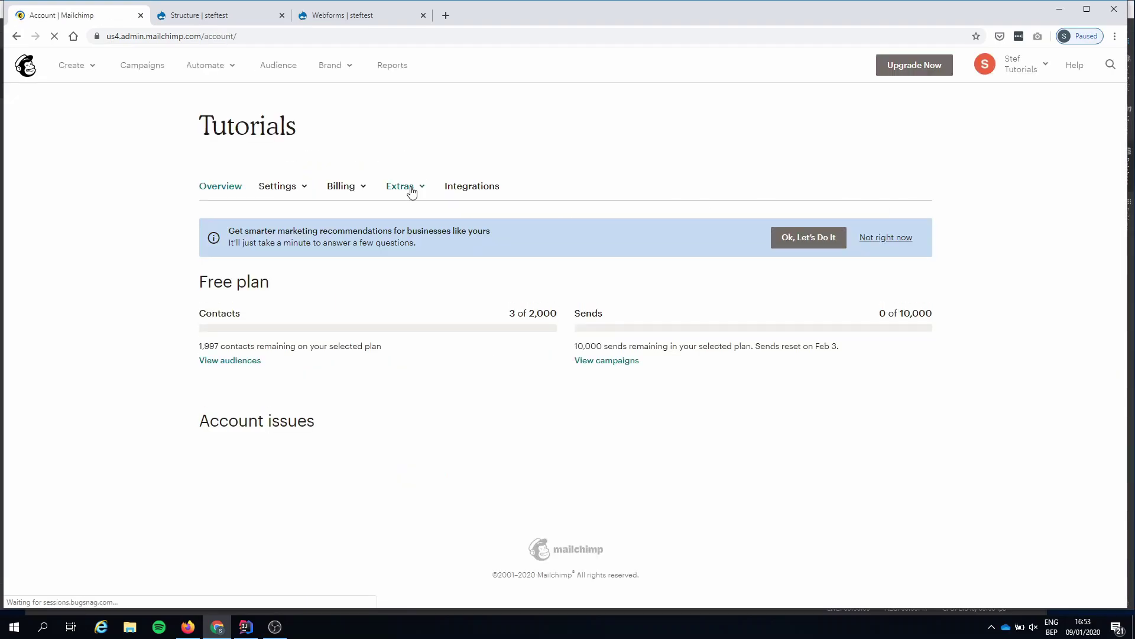
{"action": "left_click", "coordinate": [412, 192]}
{"action": "left_click", "coordinate": [408, 244]}
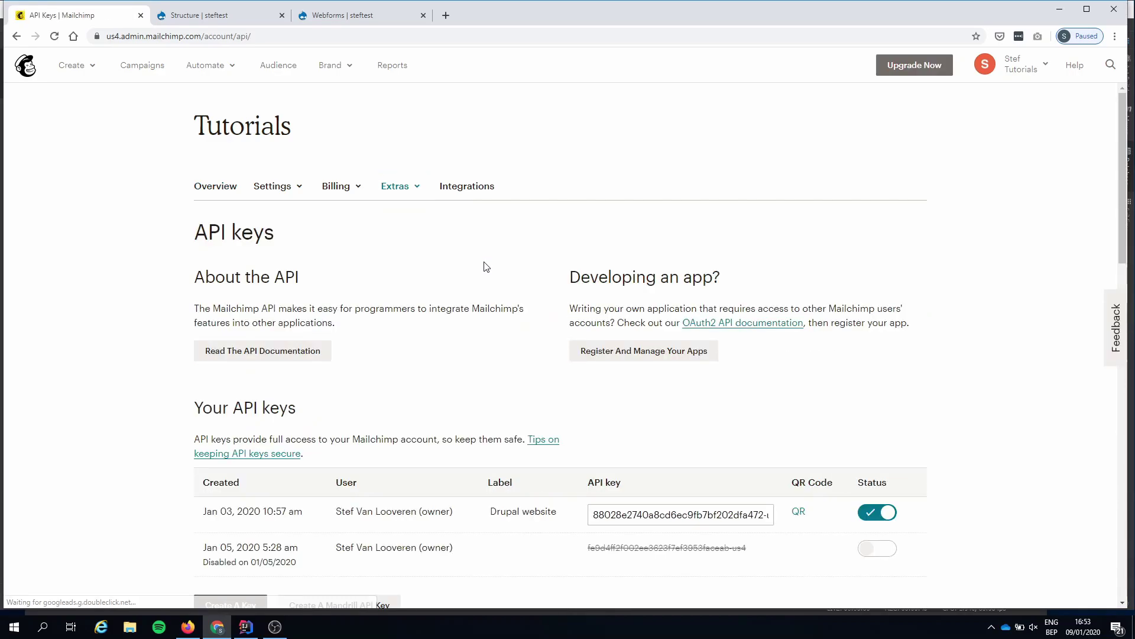
{"action": "scroll", "coordinate": [158, 231], "scroll_direction": "down", "scroll_amount": 2}
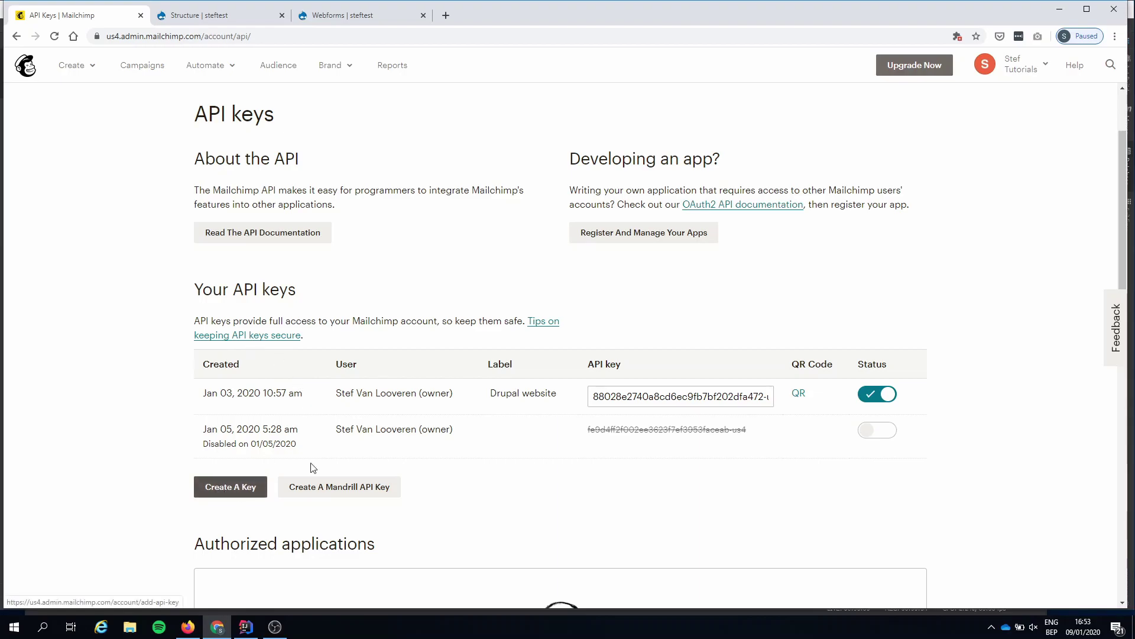
Step: Copy the active "Drupal website" API key and paste it into the MAILCHIMP_API_KEY constant in IntelliJ IDEA
{"action": "left_click", "coordinate": [630, 390]}
{"action": "right_click", "coordinate": [630, 390]}
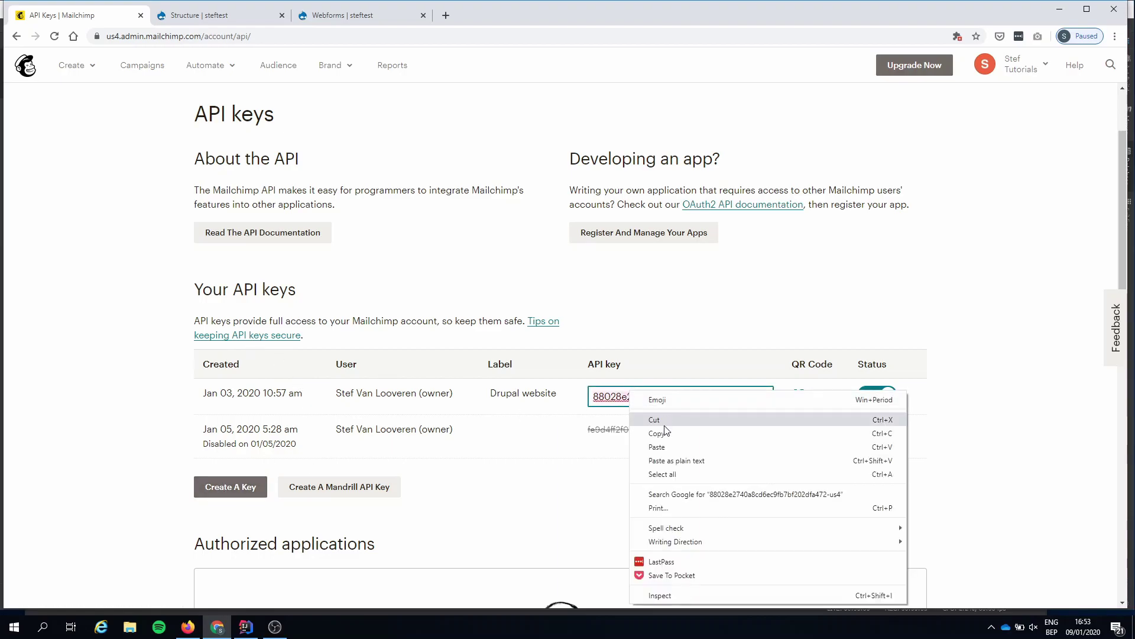
{"action": "left_click", "coordinate": [662, 438]}
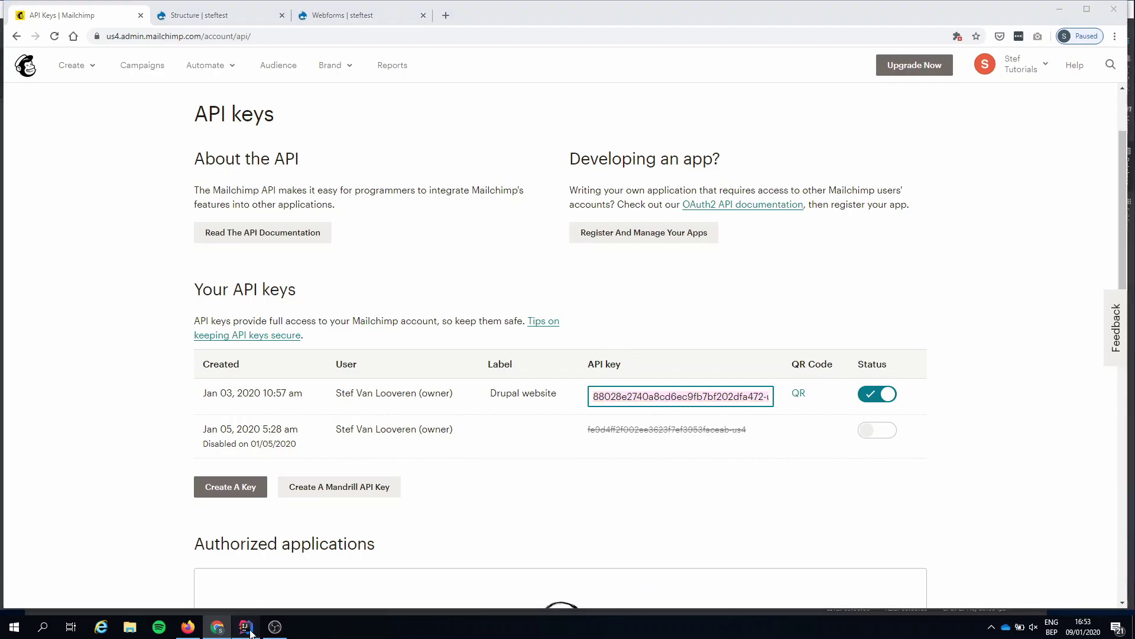
{"action": "left_click", "coordinate": [245, 626]}
{"action": "left_click", "coordinate": [413, 309]}
{"action": "key", "text": "ctrl+v"}
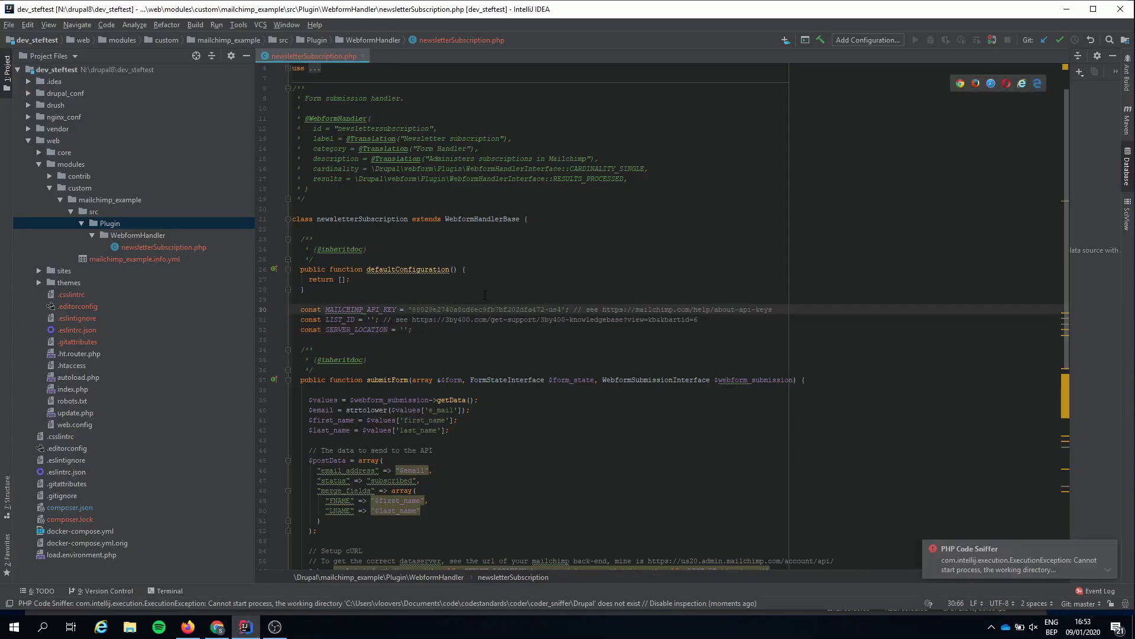
Step: Switch to Chrome and open the Mailchimp audience's name and campaign defaults settings
{"action": "double_click", "coordinate": [349, 319]}
{"action": "left_click", "coordinate": [217, 626]}
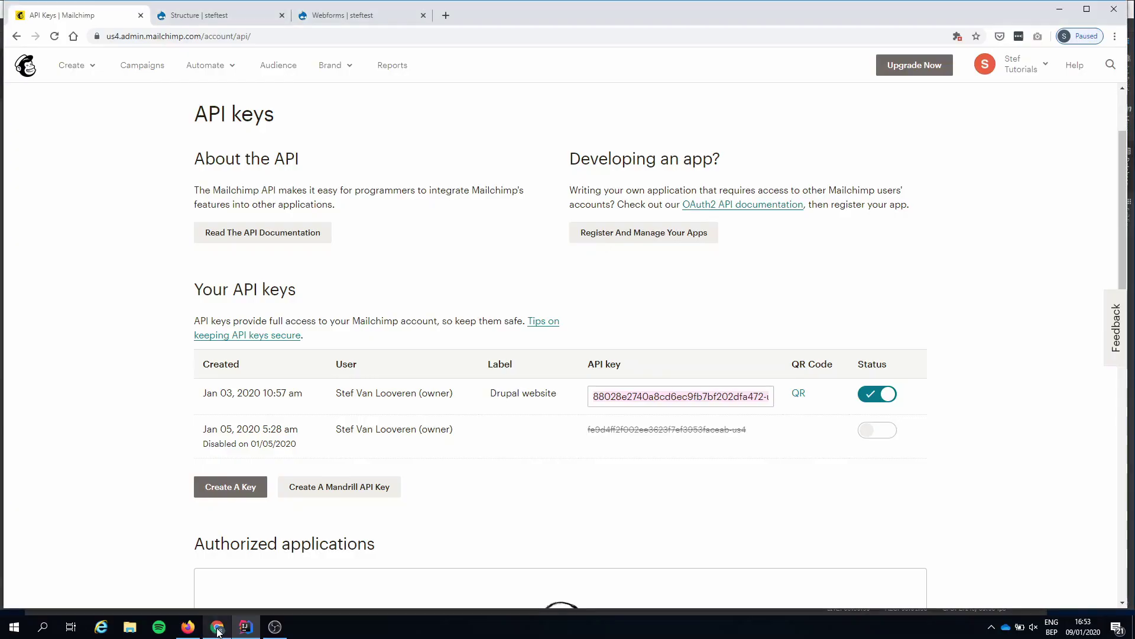
{"action": "left_click", "coordinate": [284, 68]}
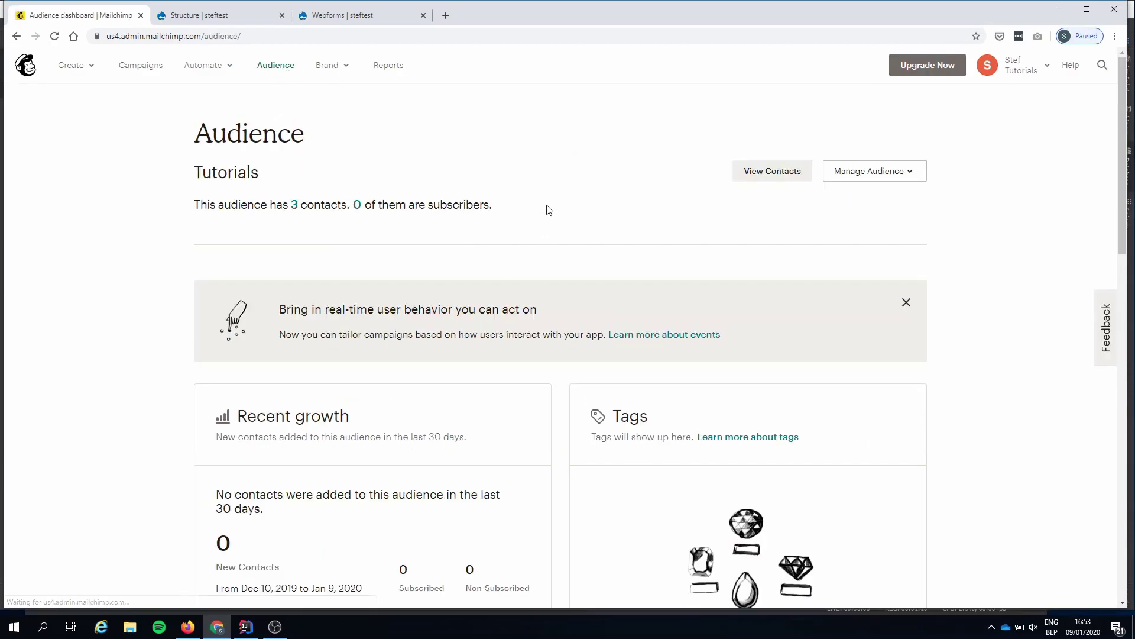
{"action": "left_click", "coordinate": [874, 180]}
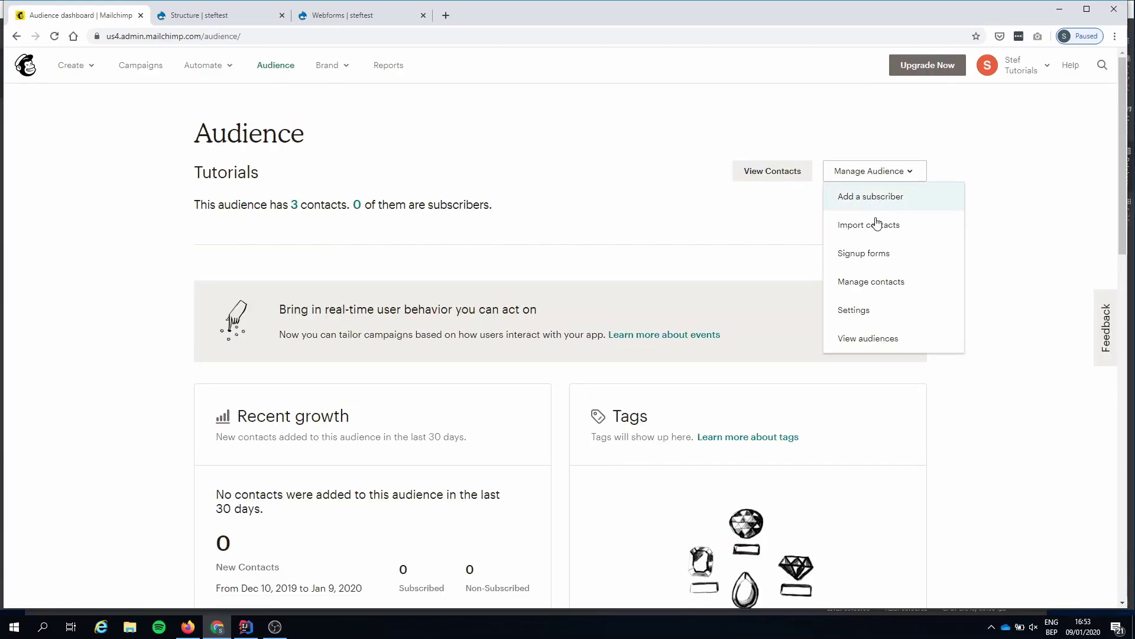
{"action": "left_click", "coordinate": [895, 310]}
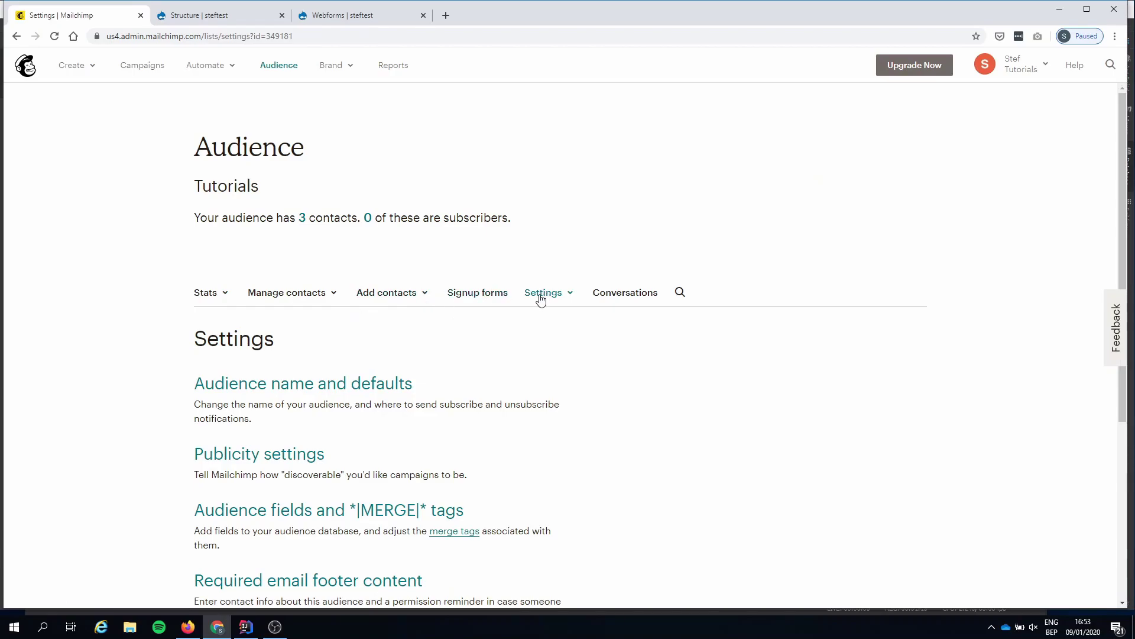
{"action": "left_click", "coordinate": [319, 388]}
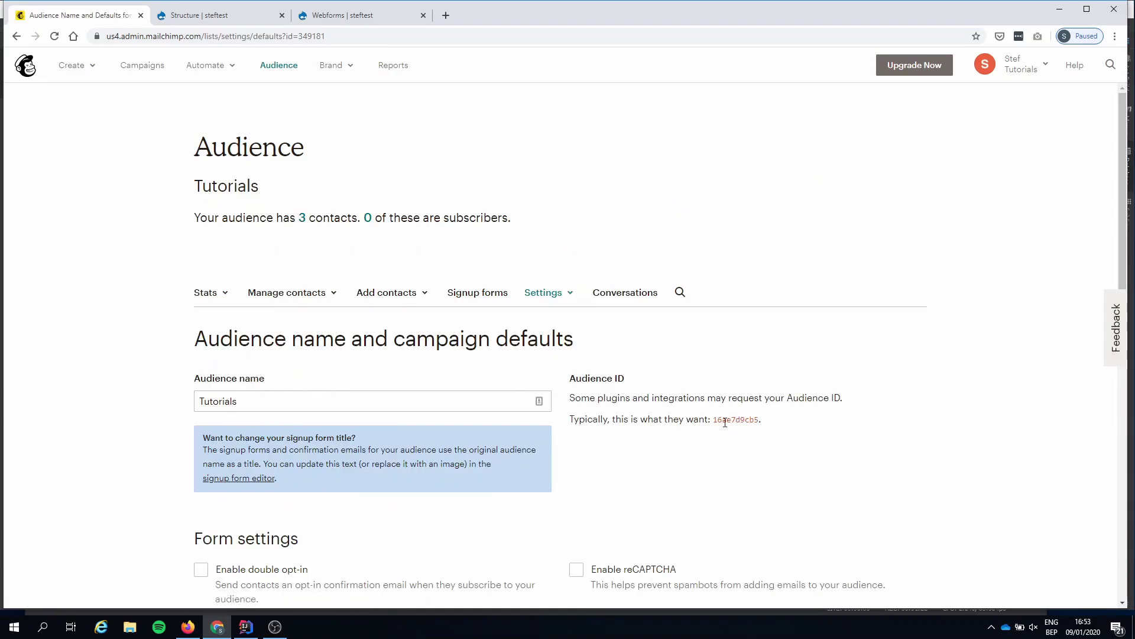
Step: Copy the audience ID and paste it into the LIST_ID constant in IntelliJ IDEA
{"action": "left_click_drag", "start_coordinate": [713, 420], "coordinate": [758, 417]}
{"action": "right_click", "coordinate": [726, 417]}
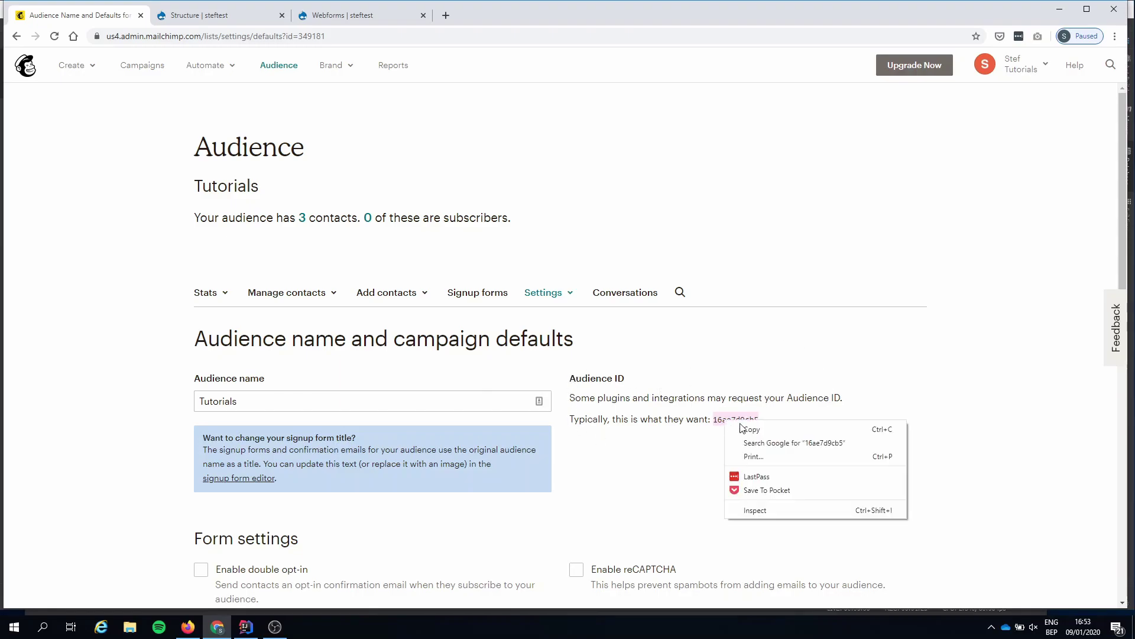
{"action": "left_click", "coordinate": [766, 432]}
{"action": "left_click", "coordinate": [246, 628]}
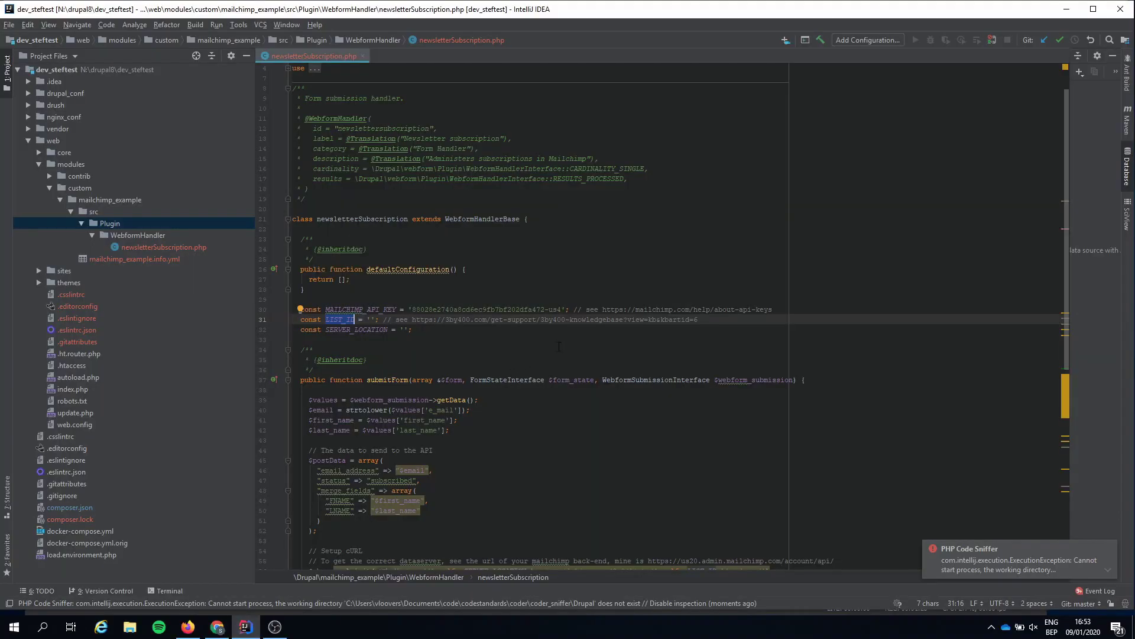
{"action": "left_click", "coordinate": [369, 319]}
{"action": "key", "text": "ctrl+v"}
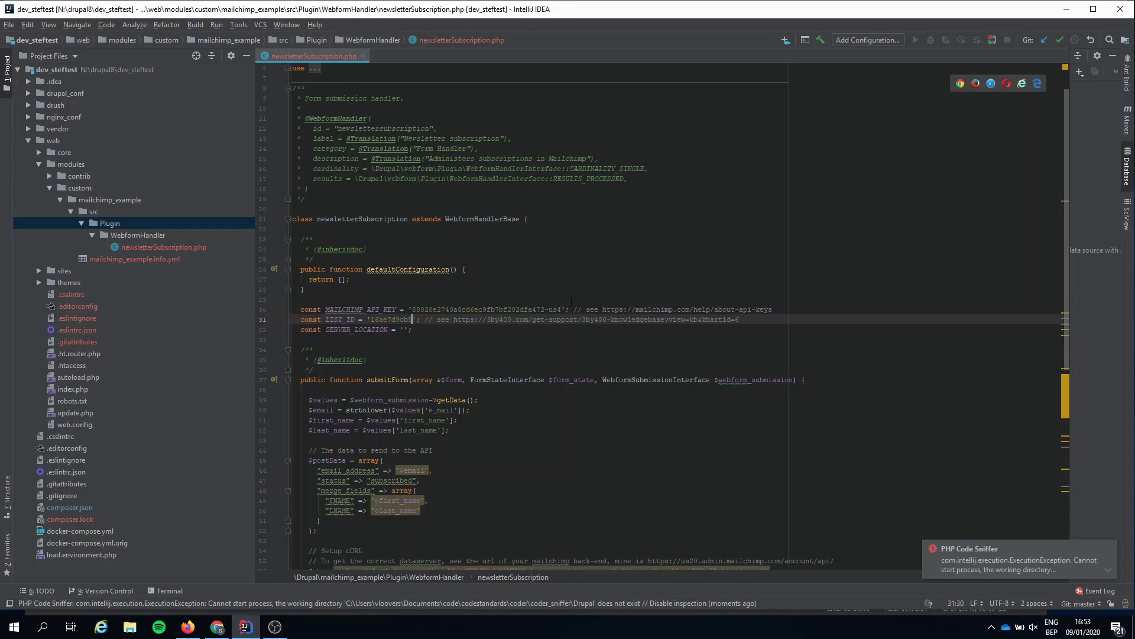
Step: Set the SERVER_LOCATION constant to us4 by copying the suffix at the end of the API key
{"action": "left_click_drag", "start_coordinate": [550, 309], "coordinate": [557, 309]}
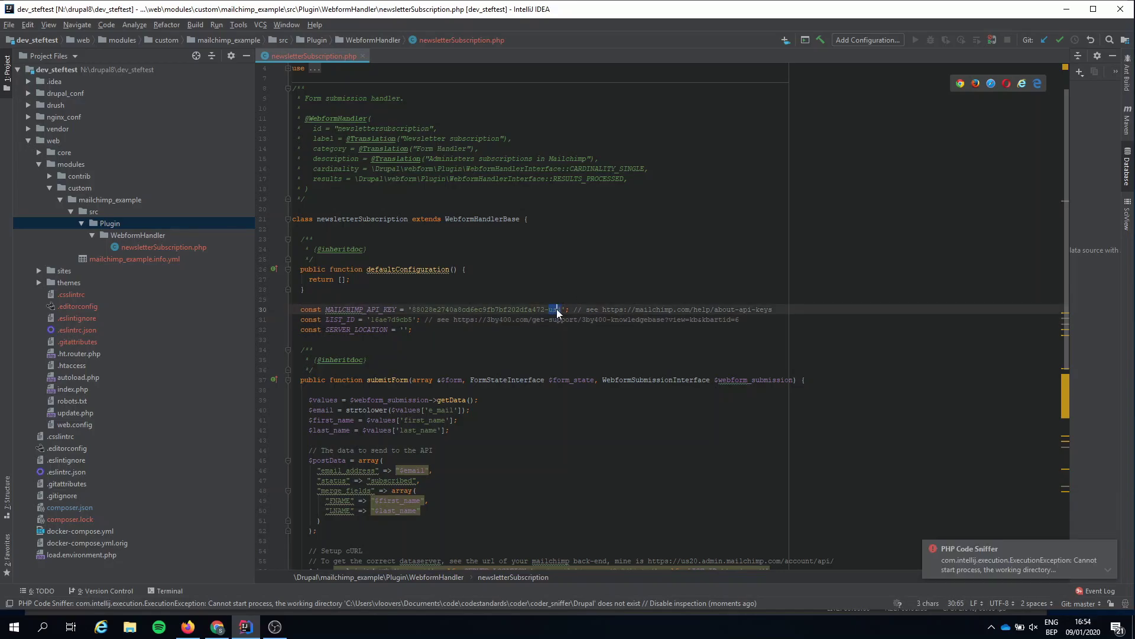
{"action": "right_click", "coordinate": [557, 314]}
{"action": "left_click", "coordinate": [576, 298]}
{"action": "left_click", "coordinate": [404, 329]}
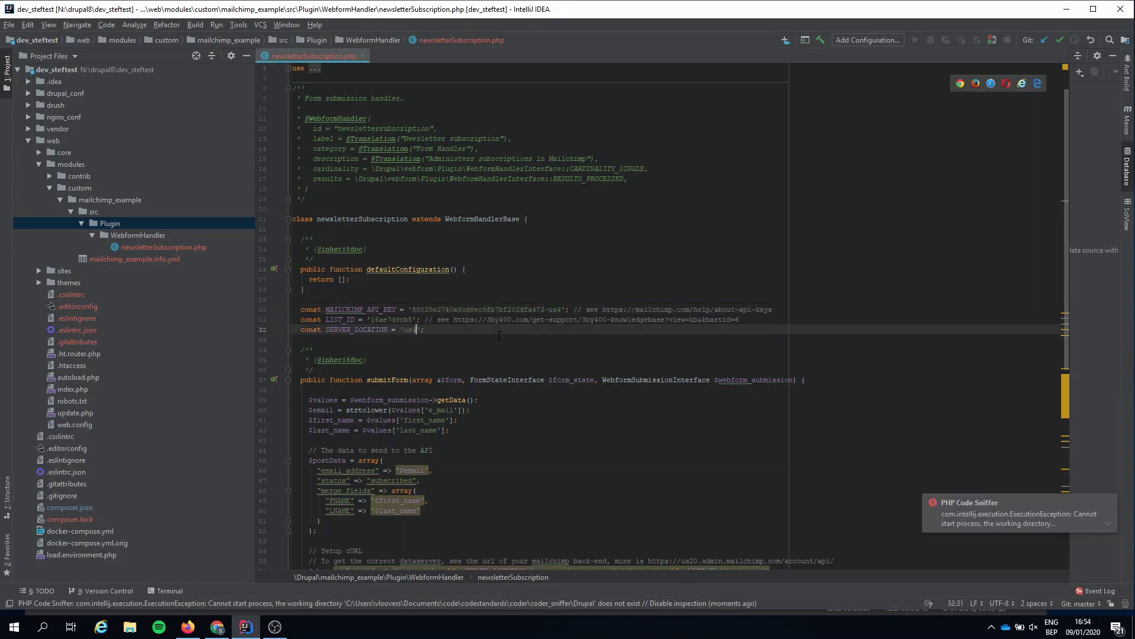
{"action": "left_click", "coordinate": [570, 269]}
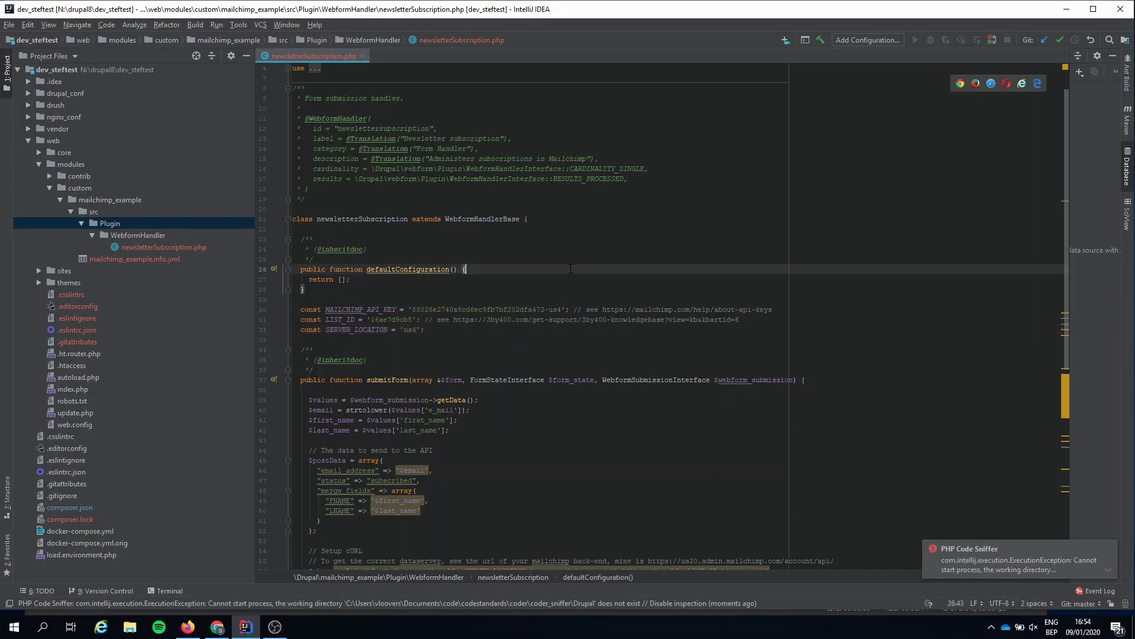
{"action": "scroll", "coordinate": [456, 328], "scroll_direction": "down", "scroll_amount": 2}
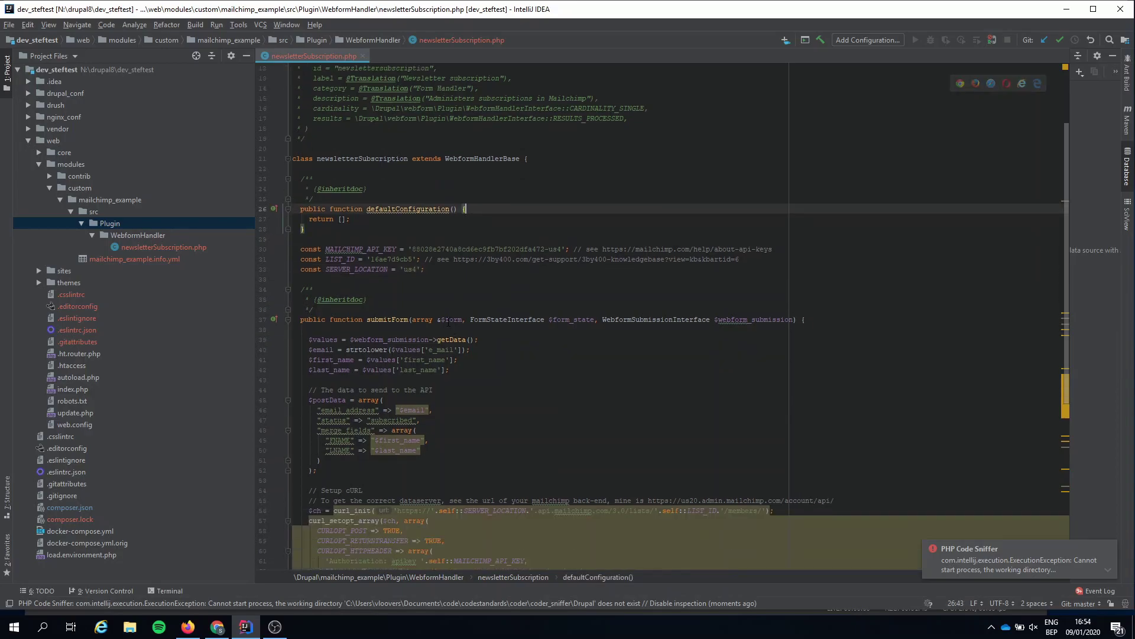
{"action": "scroll", "coordinate": [440, 319], "scroll_direction": "down", "scroll_amount": 2}
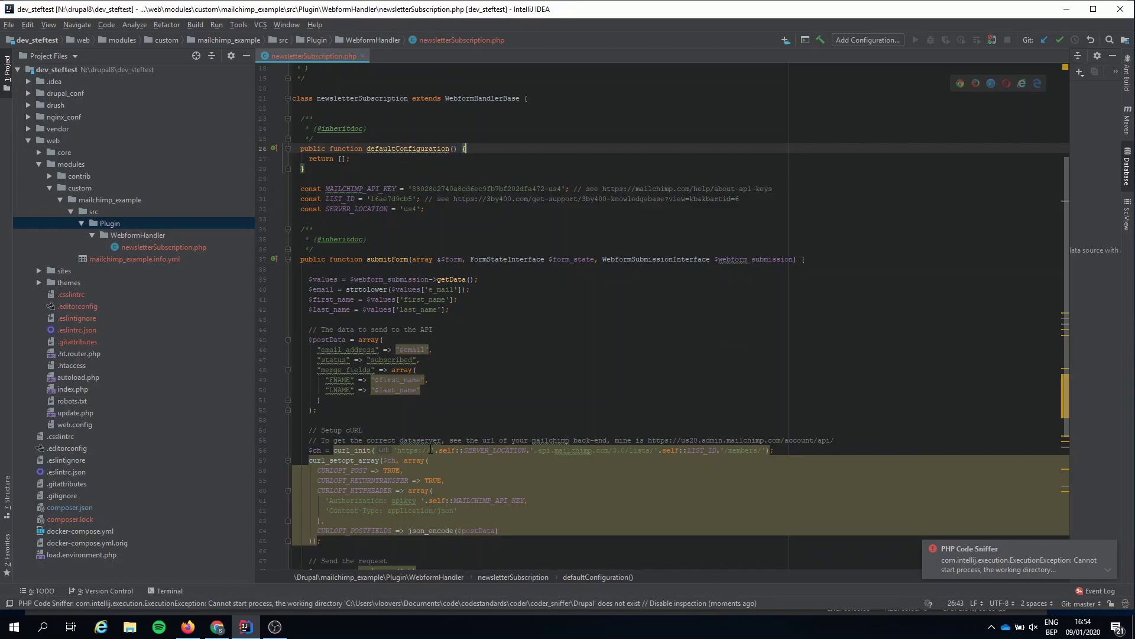
{"action": "left_click", "coordinate": [668, 369]}
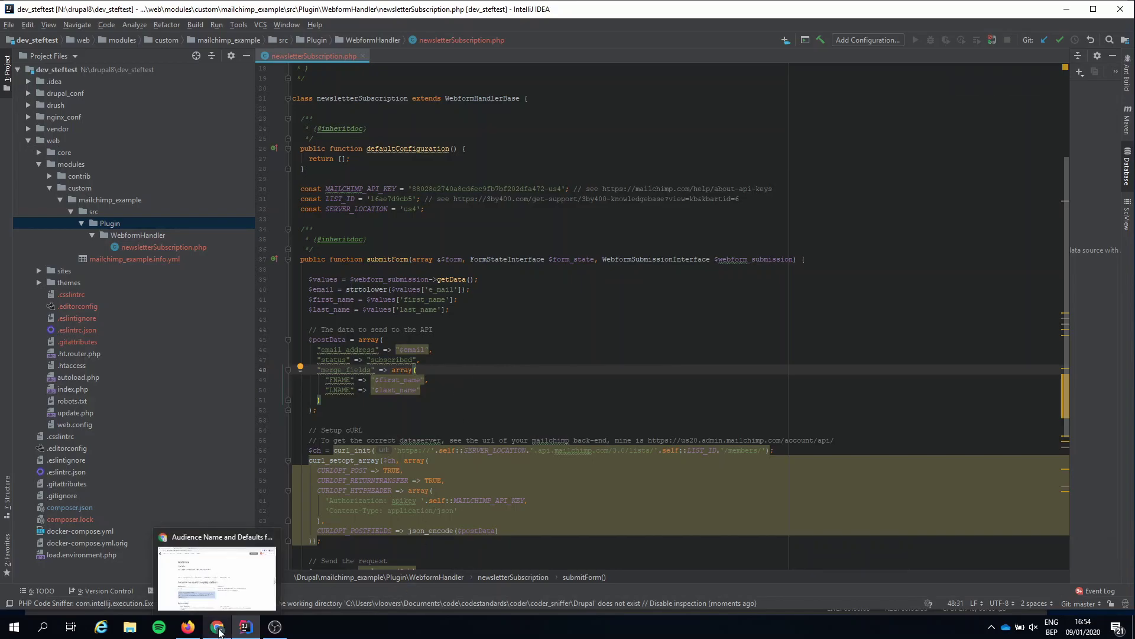
Step: Switch to the Drupal site in Chrome, filter the Extend modules by "mailch" and install the Mailchimp example module
{"action": "left_click", "coordinate": [219, 632]}
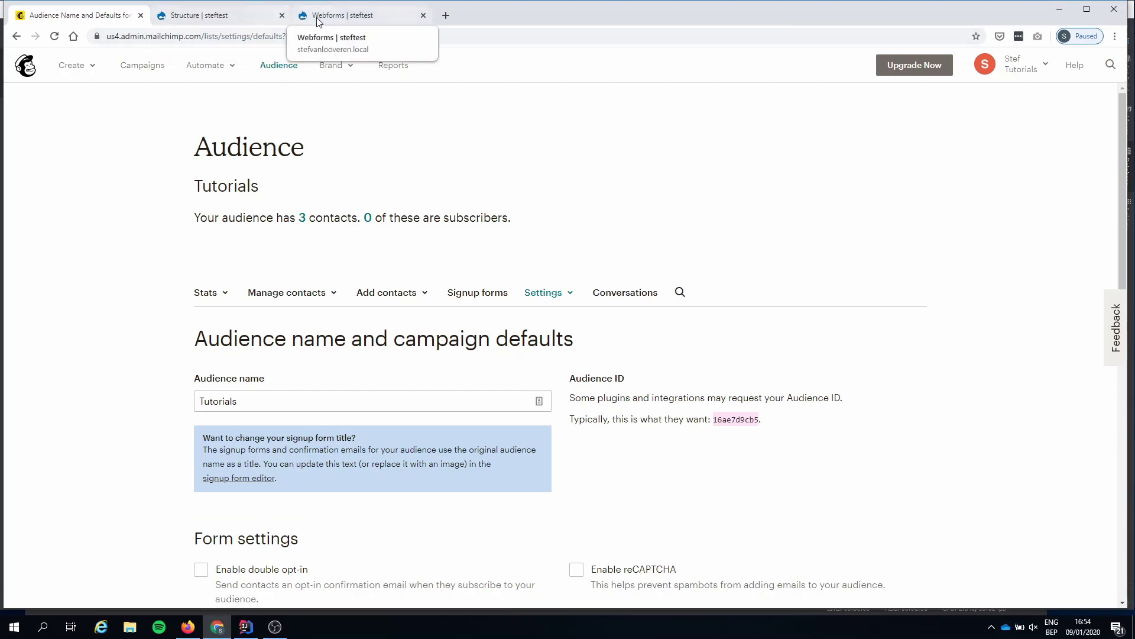
{"action": "left_click", "coordinate": [231, 16]}
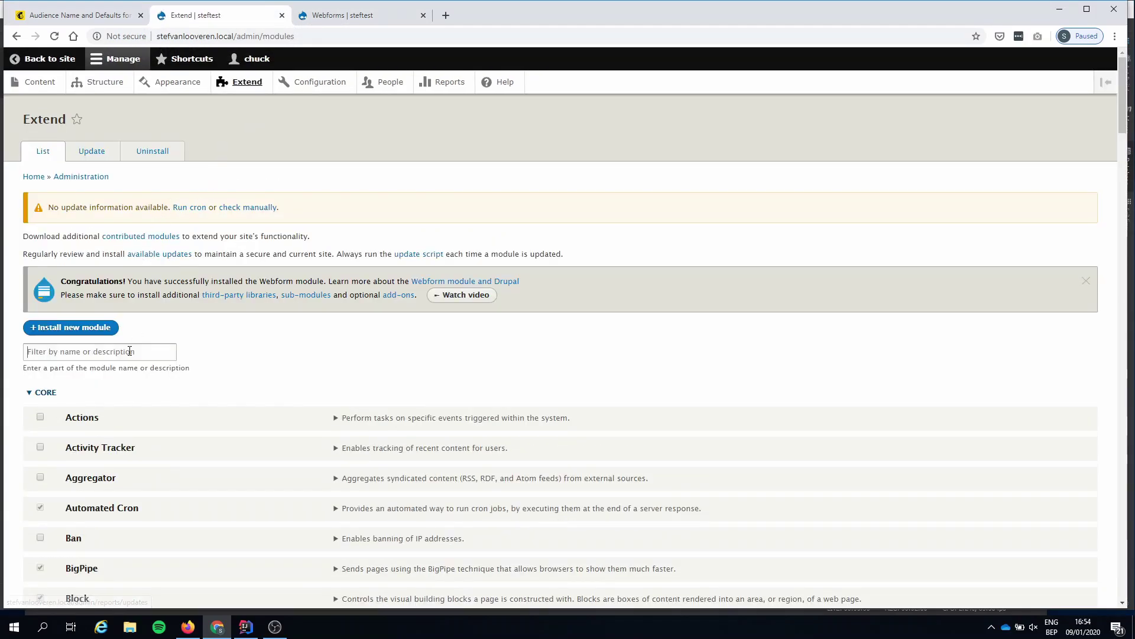
{"action": "left_click", "coordinate": [129, 352]}
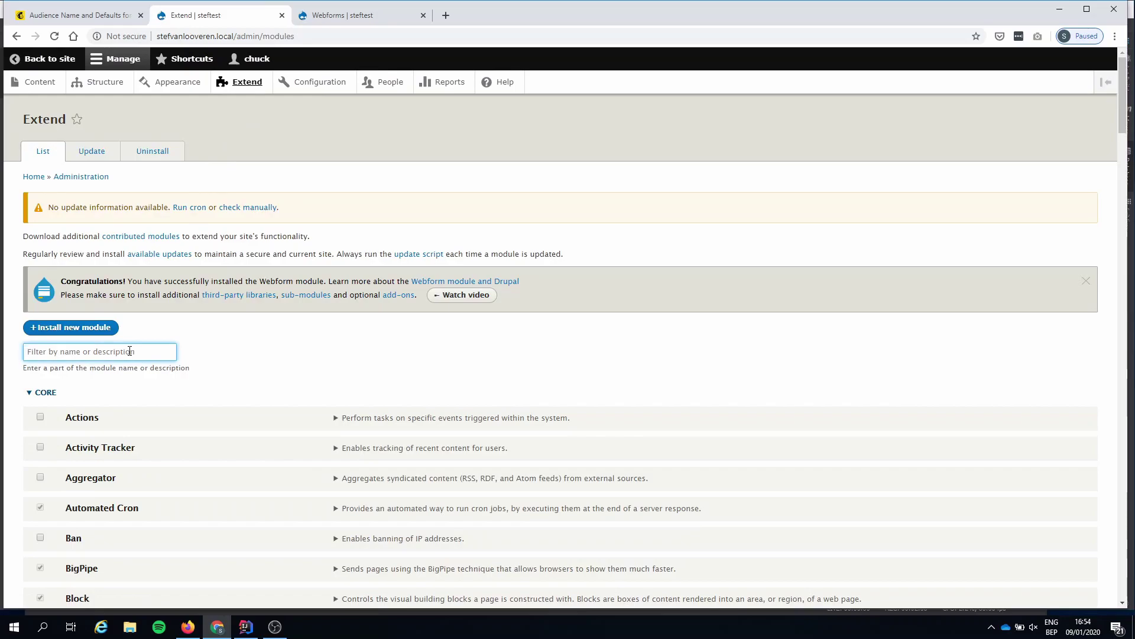
{"action": "type", "text": "mailch"}
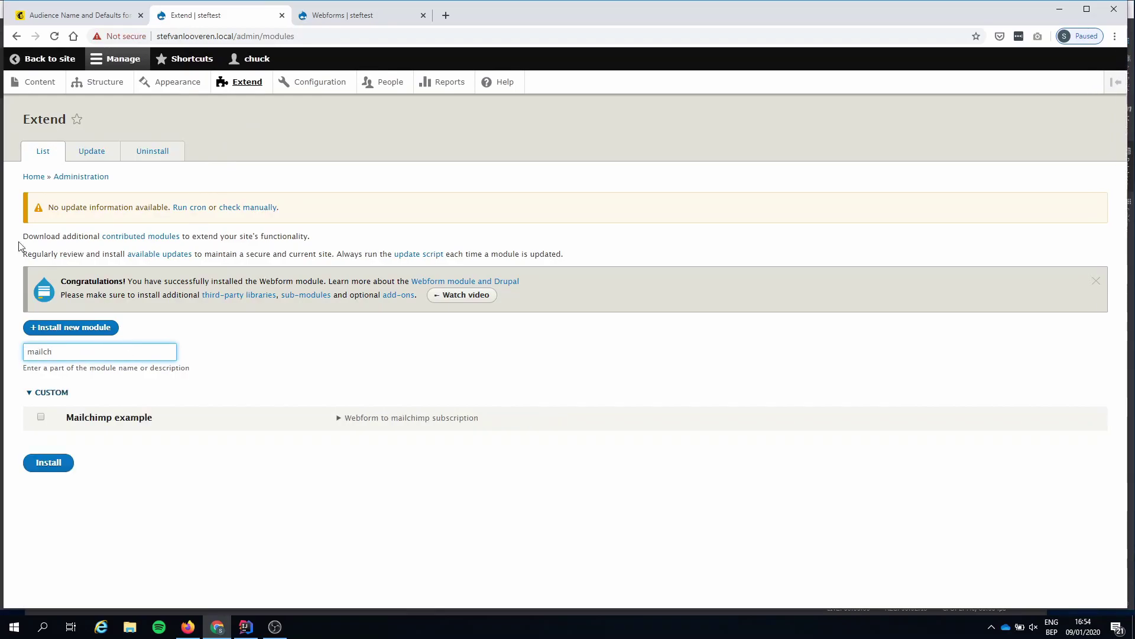
{"action": "left_click", "coordinate": [93, 418]}
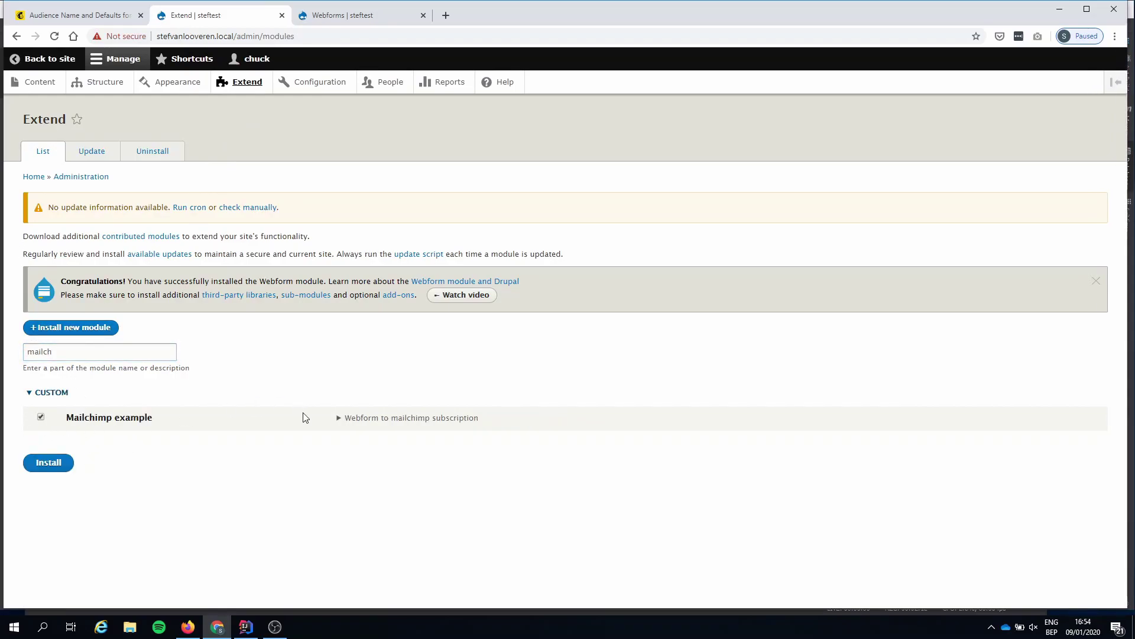
{"action": "left_click", "coordinate": [43, 465]}
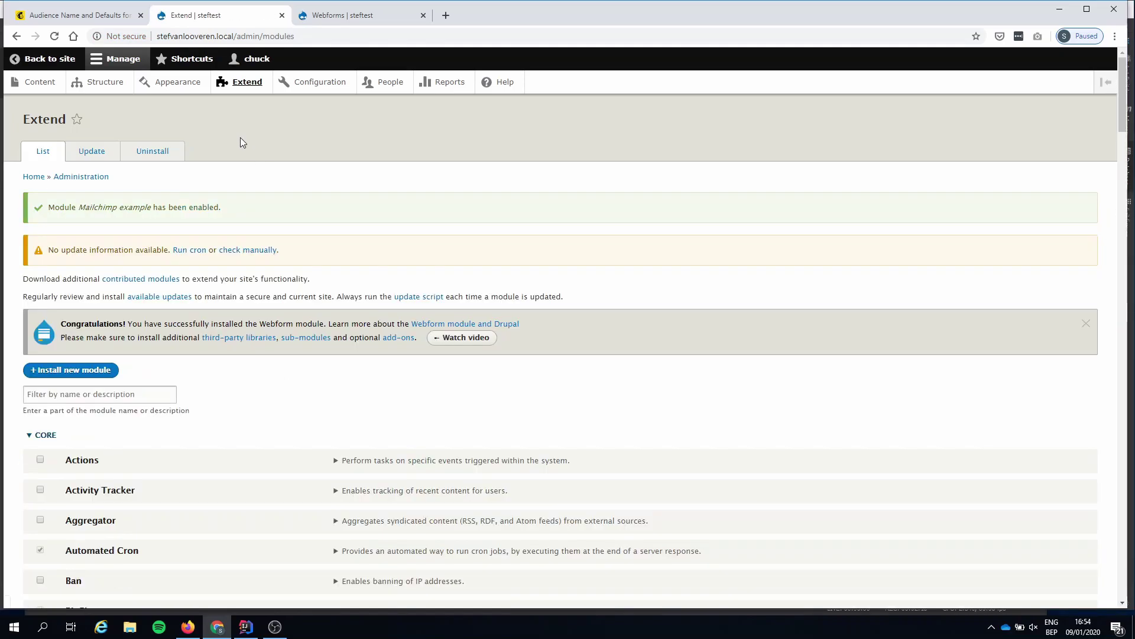
Step: Open the Newsletter webform's element list and examine the keys of its e-mail, first name and last name fields
{"action": "left_click", "coordinate": [104, 84]}
{"action": "left_click", "coordinate": [70, 509]}
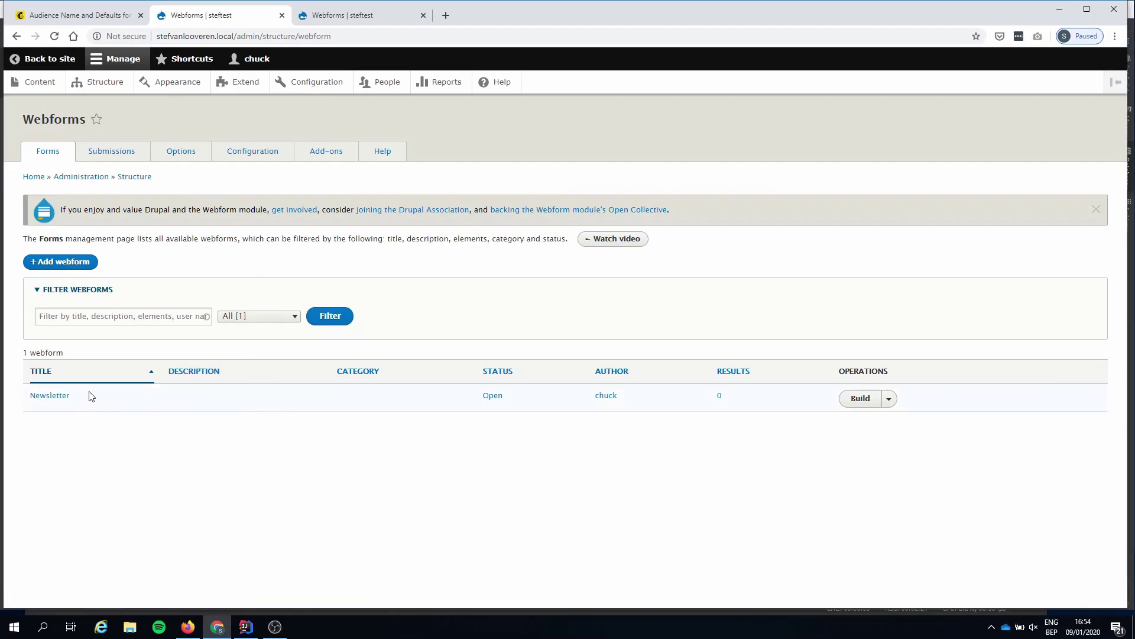
{"action": "left_click", "coordinate": [887, 400]}
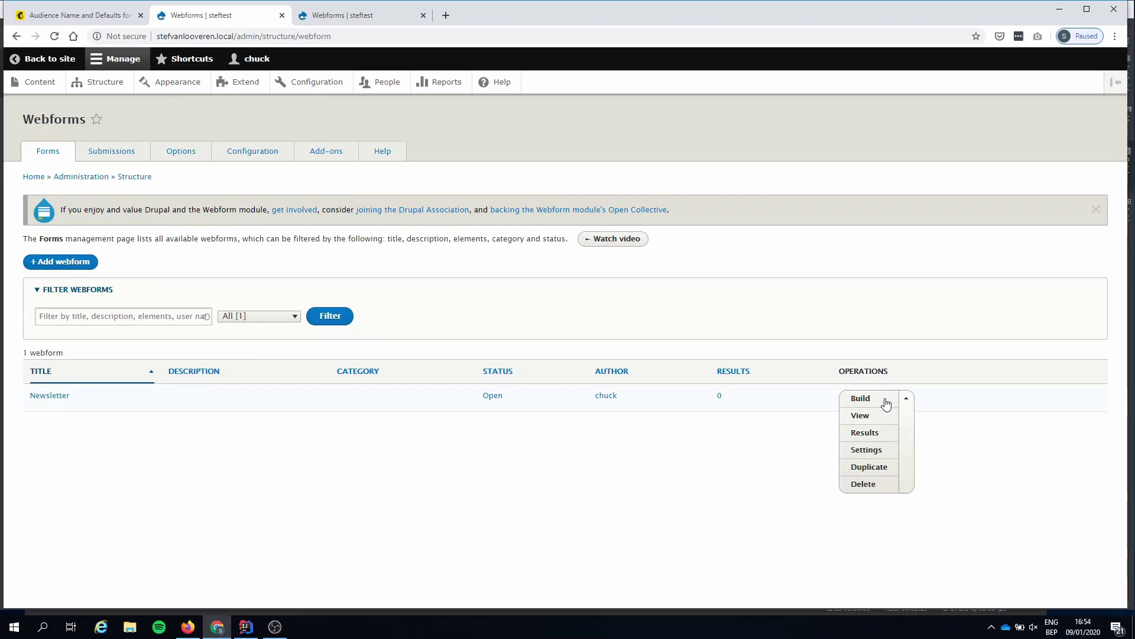
{"action": "left_click", "coordinate": [865, 449]}
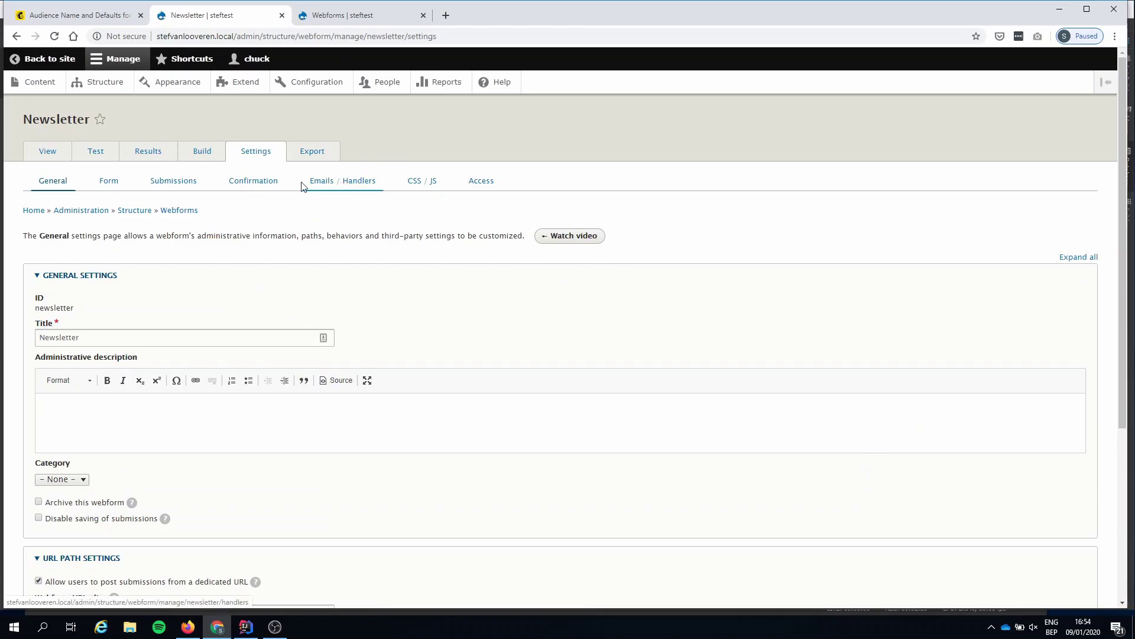
{"action": "left_click", "coordinate": [107, 183]}
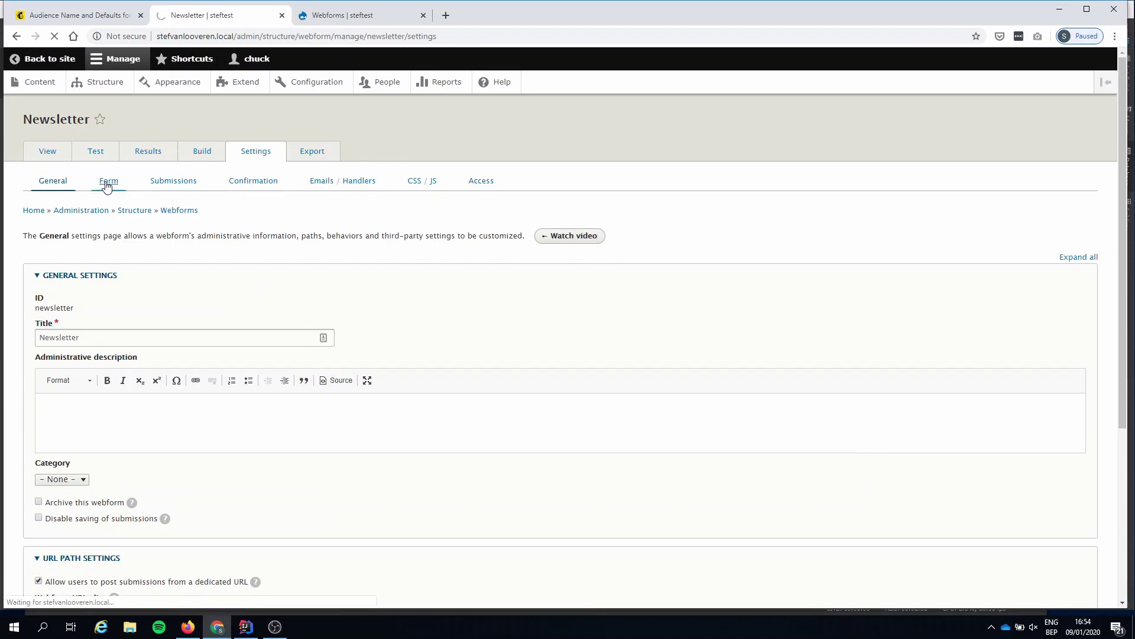
{"action": "left_click", "coordinate": [194, 162]}
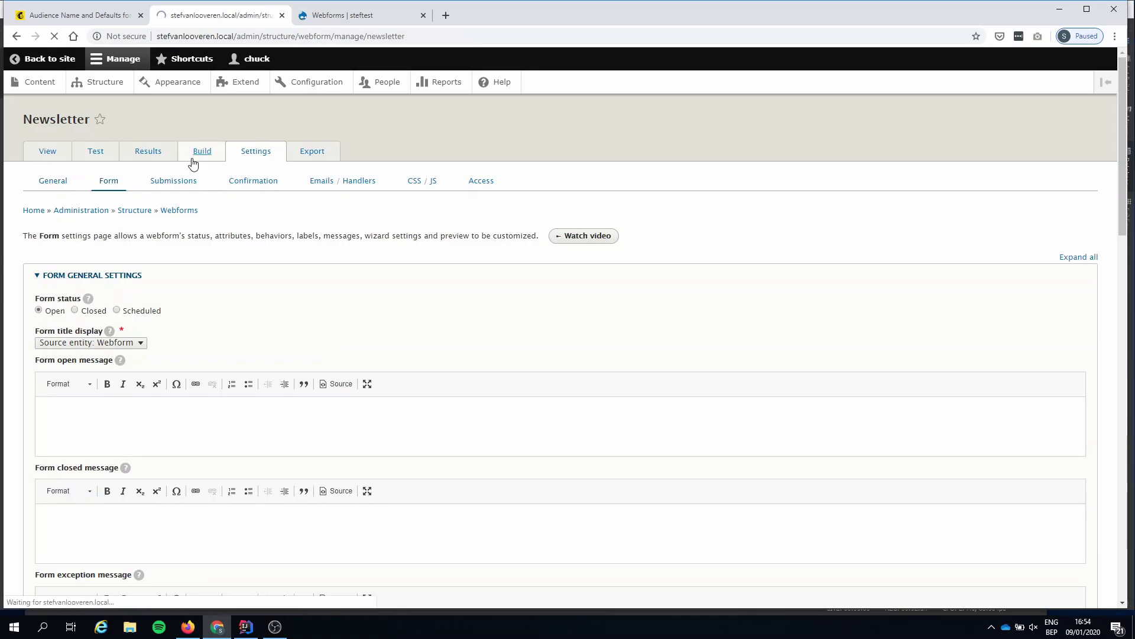
{"action": "left_click_drag", "start_coordinate": [465, 339], "coordinate": [512, 367]}
{"action": "left_click", "coordinate": [465, 313]}
{"action": "left_click_drag", "start_coordinate": [465, 314], "coordinate": [489, 312]}
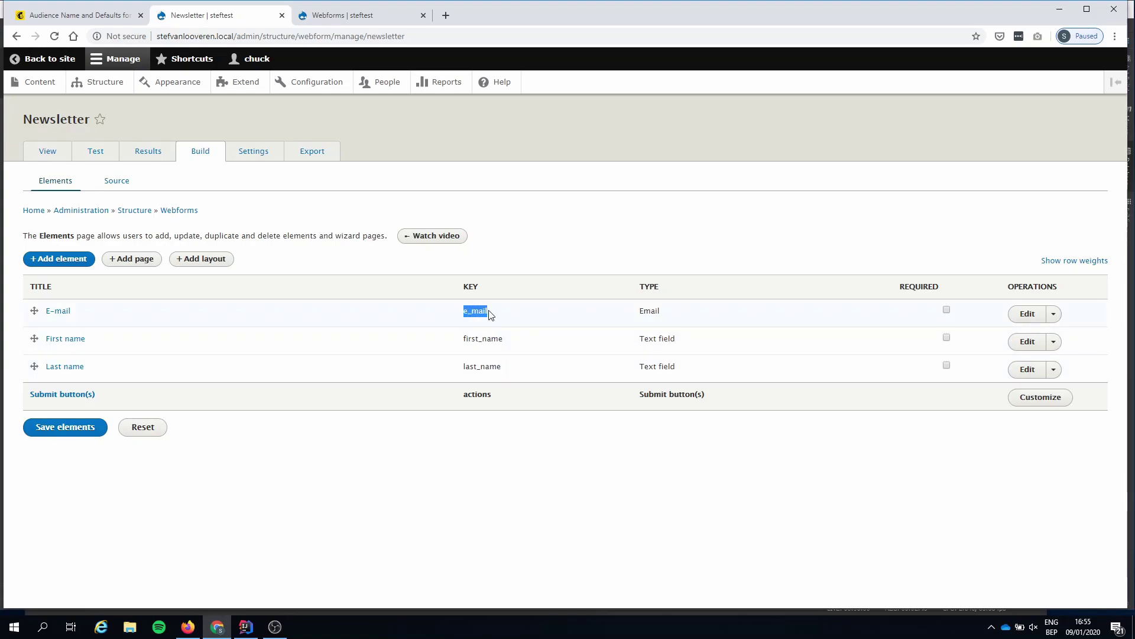
Step: Switch to IntelliJ IDEA and check the e-mail, first name and last name keys that submitForm reads from the submission values
{"action": "left_click", "coordinate": [402, 471]}
{"action": "left_click", "coordinate": [245, 626]}
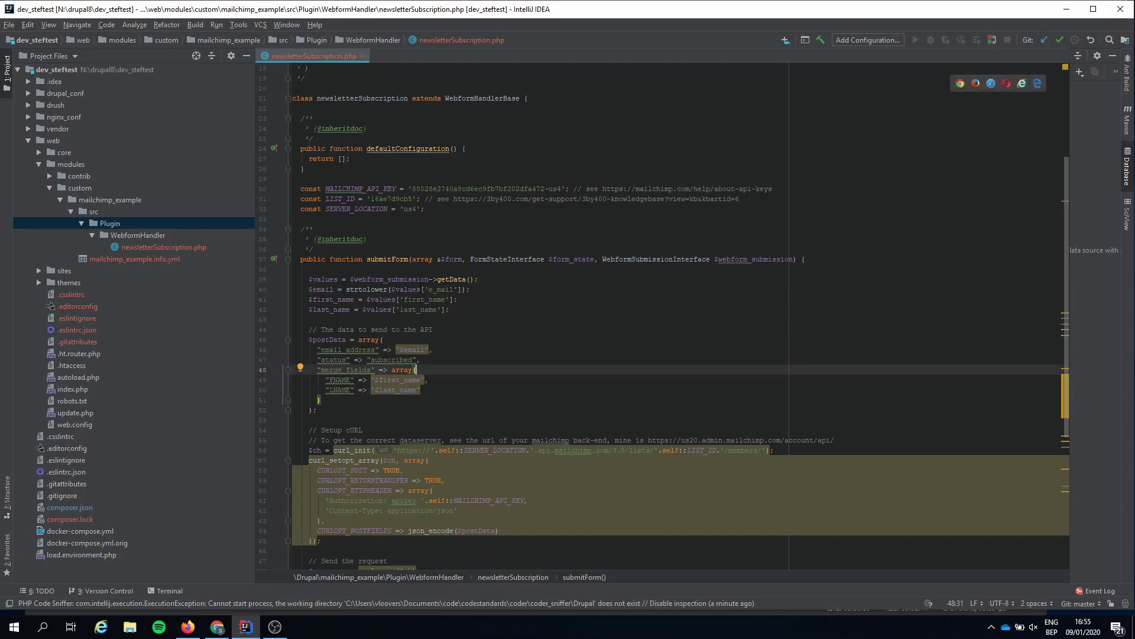
{"action": "left_click_drag", "start_coordinate": [462, 320], "coordinate": [310, 289]}
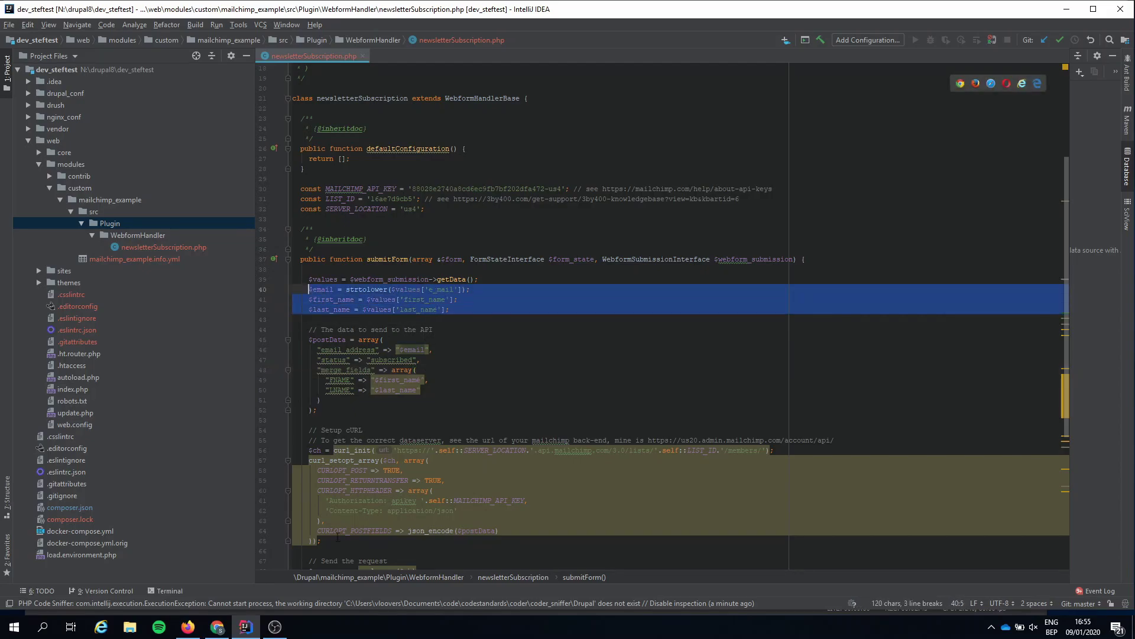
Step: Switch back to Chrome and add the Newsletter subscription handler to the Newsletter webform's handlers
{"action": "left_click", "coordinate": [217, 628]}
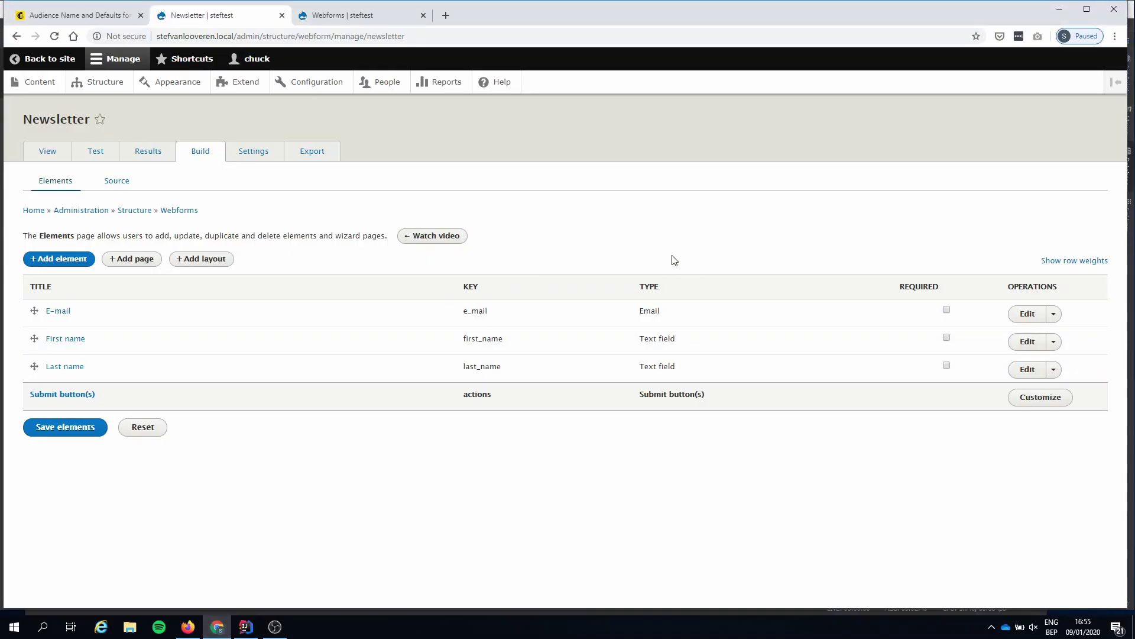
{"action": "left_click", "coordinate": [252, 151]}
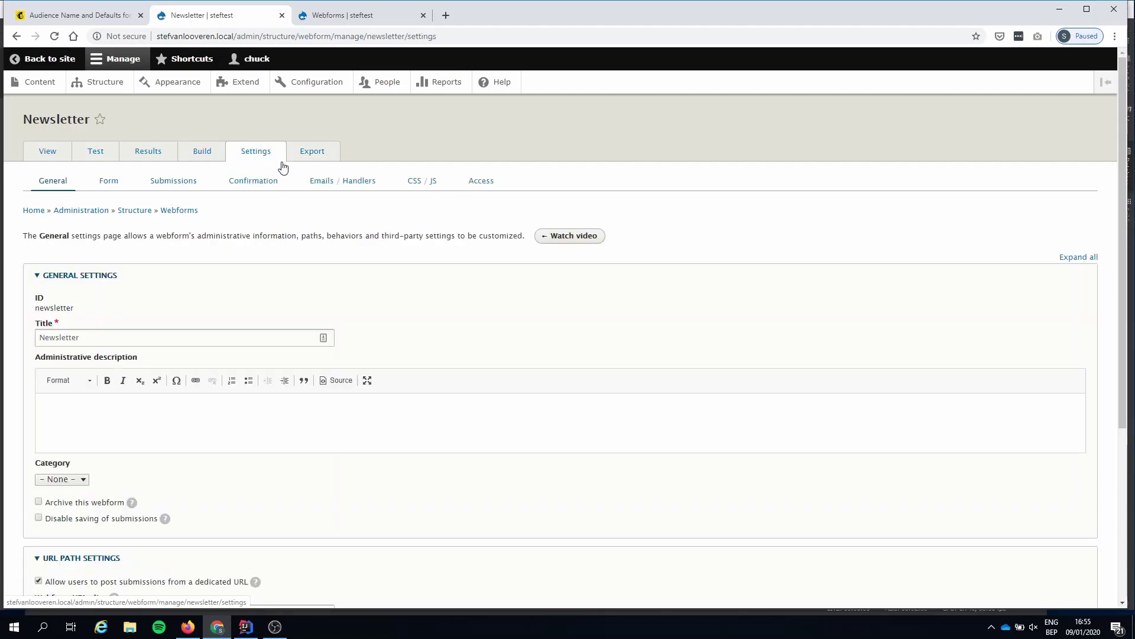
{"action": "left_click", "coordinate": [344, 185]}
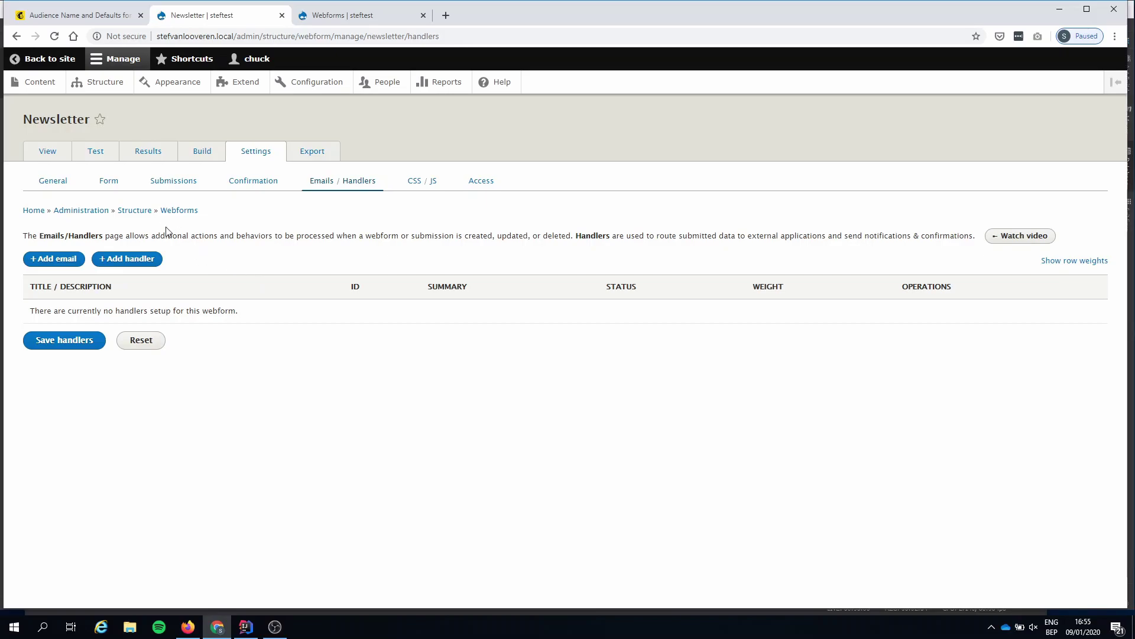
{"action": "left_click", "coordinate": [123, 260]}
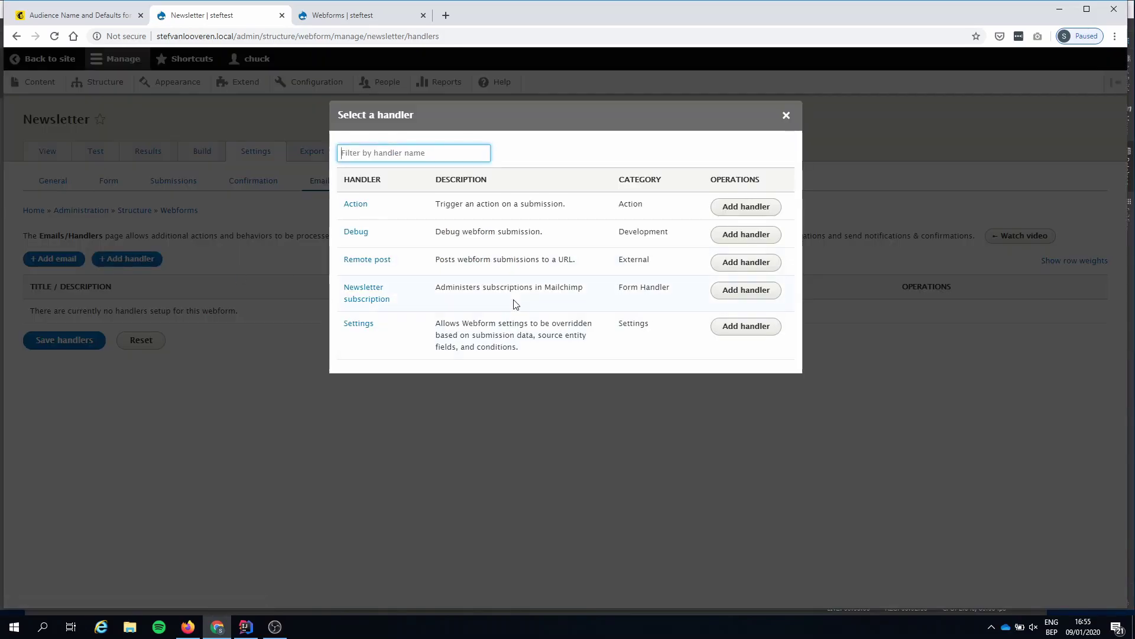
{"action": "left_click_drag", "start_coordinate": [435, 289], "coordinate": [599, 294]}
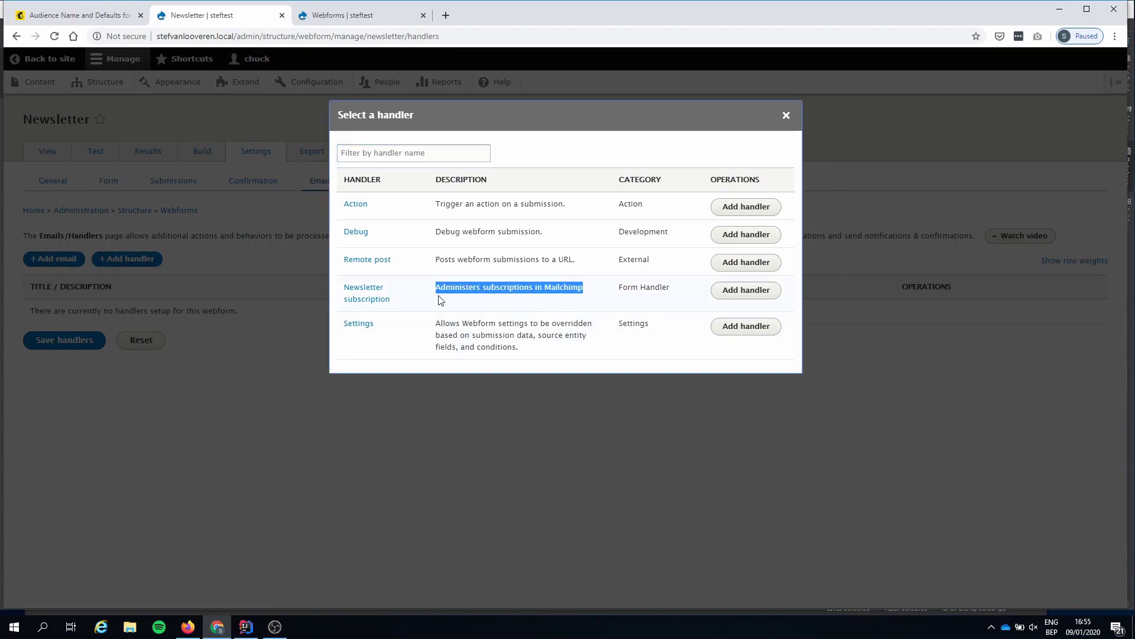
{"action": "left_click", "coordinate": [542, 288]}
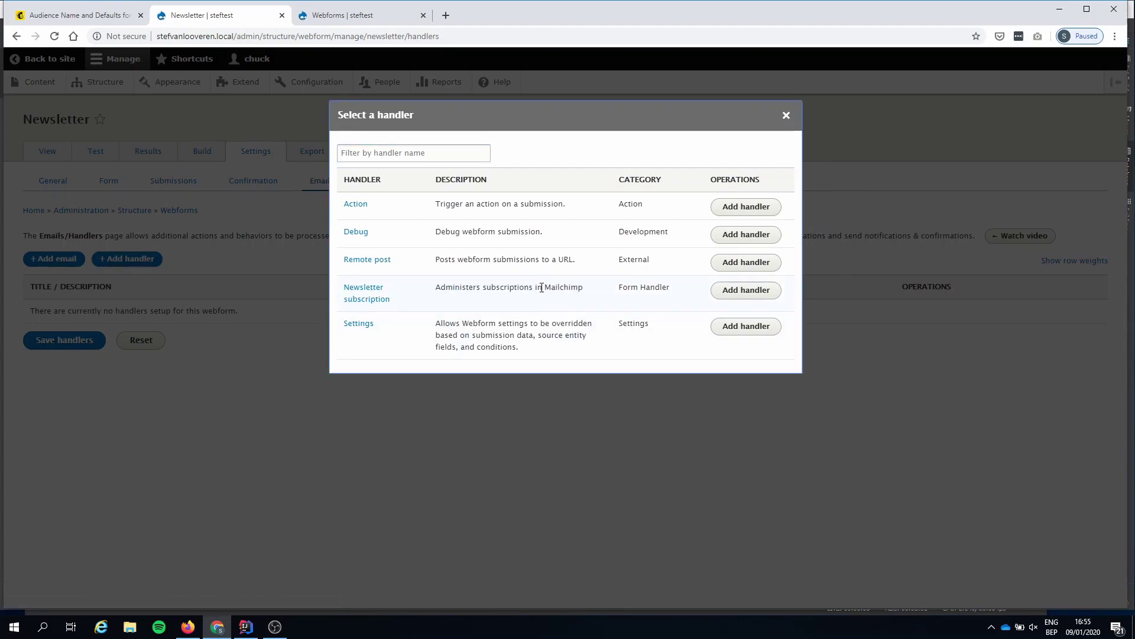
{"action": "left_click", "coordinate": [736, 294]}
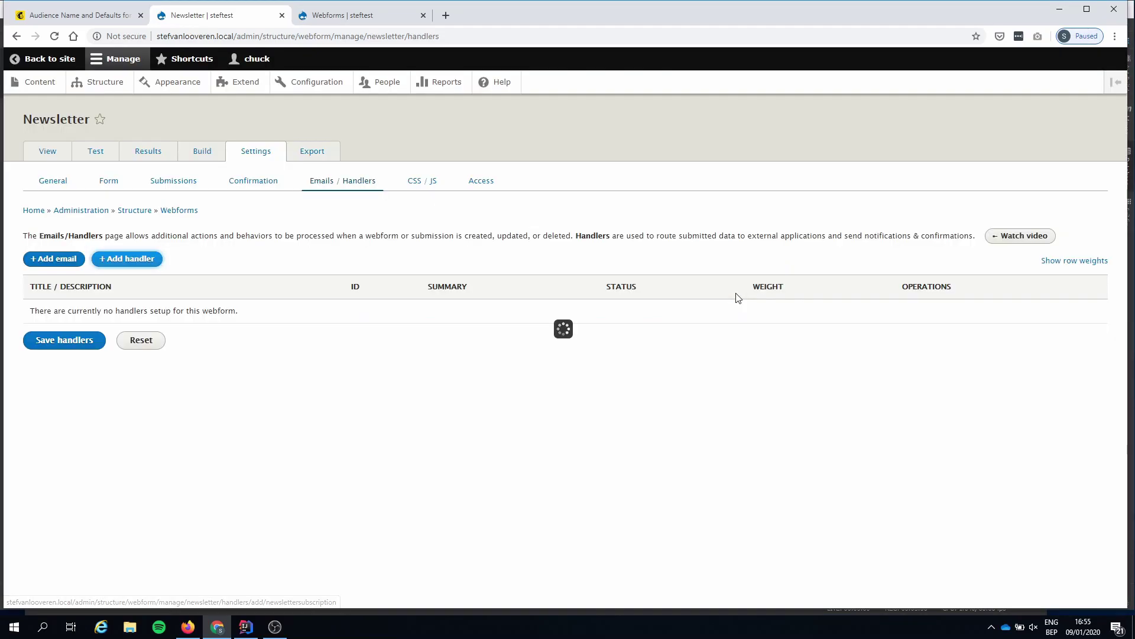
{"action": "left_click", "coordinate": [801, 288]}
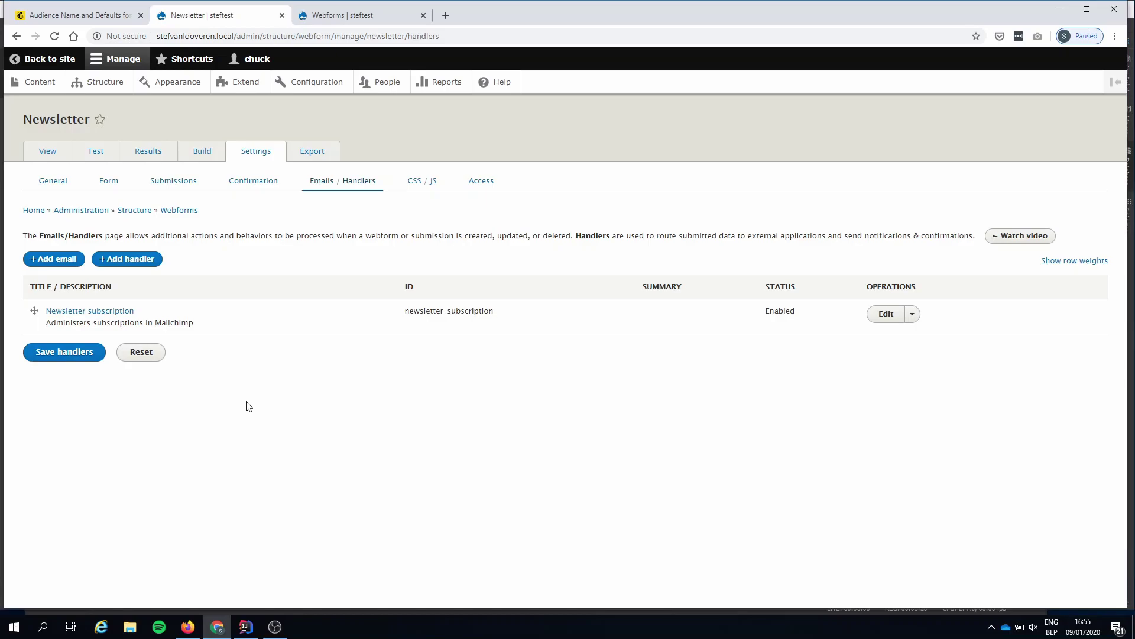
Step: Switch to Firefox and submit the public Newsletter form with a test e-mail address, first name and last name
{"action": "left_click", "coordinate": [187, 627]}
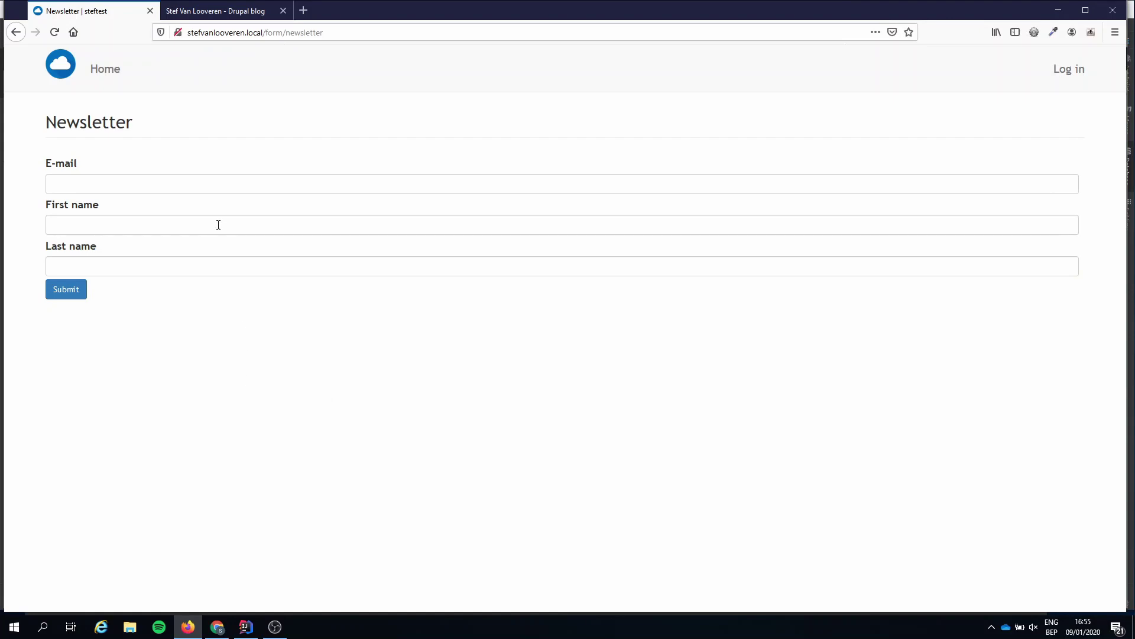
{"action": "left_click", "coordinate": [132, 186]}
{"action": "type", "text": "test"}
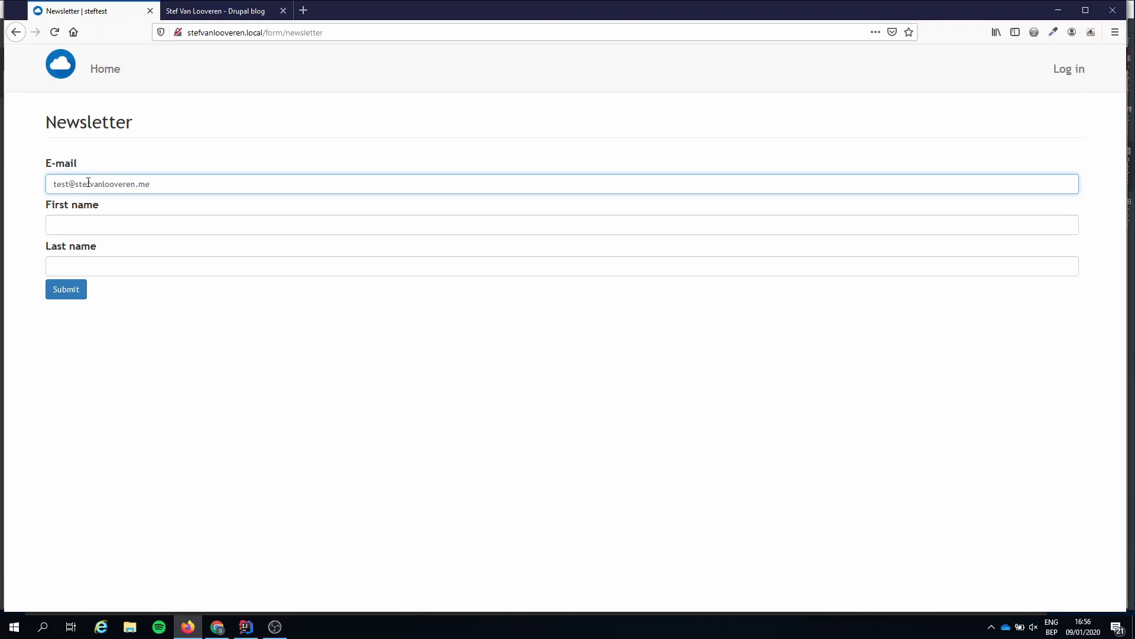
{"action": "type", "text": "ing"}
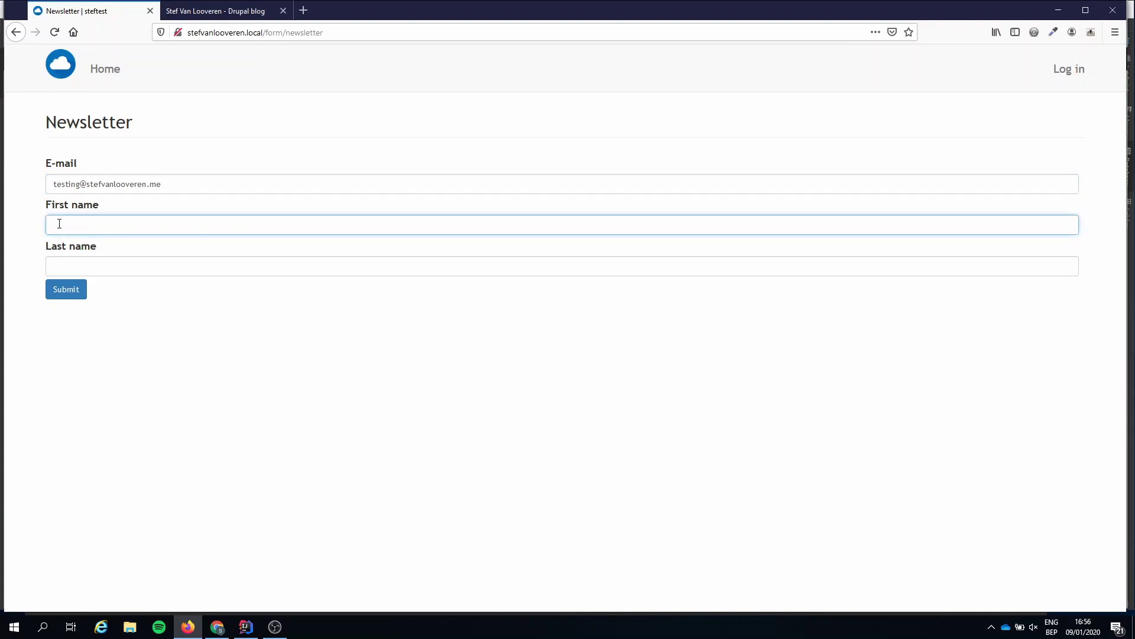
{"action": "type", "text": "John"}
{"action": "key", "text": "Tab"}
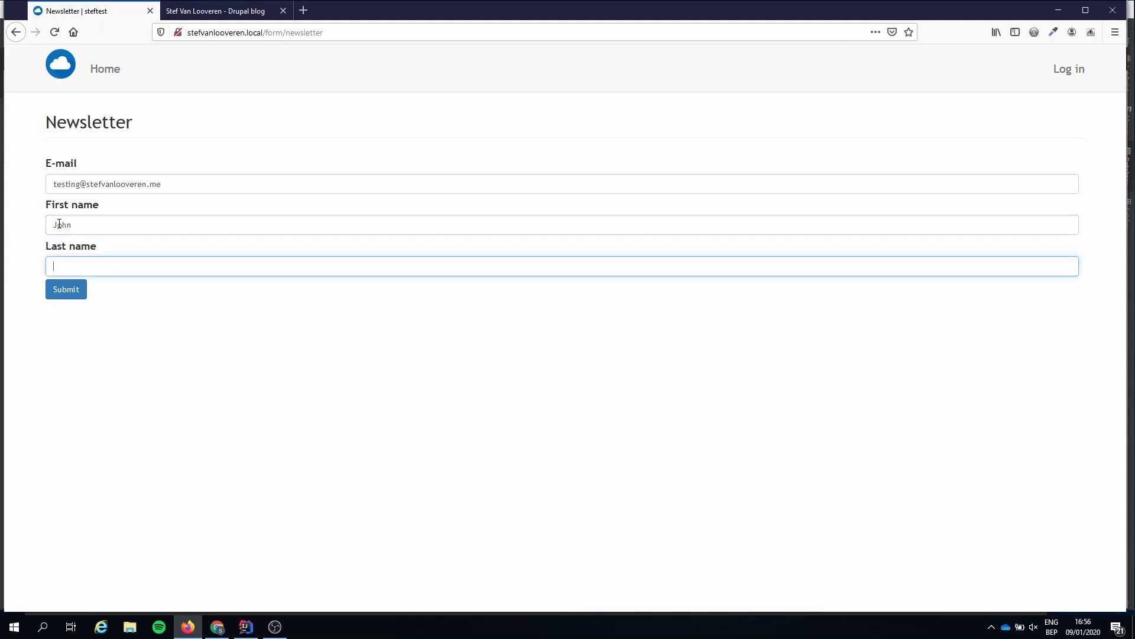
{"action": "type", "text": "Doe"}
{"action": "left_click", "coordinate": [39, 240]}
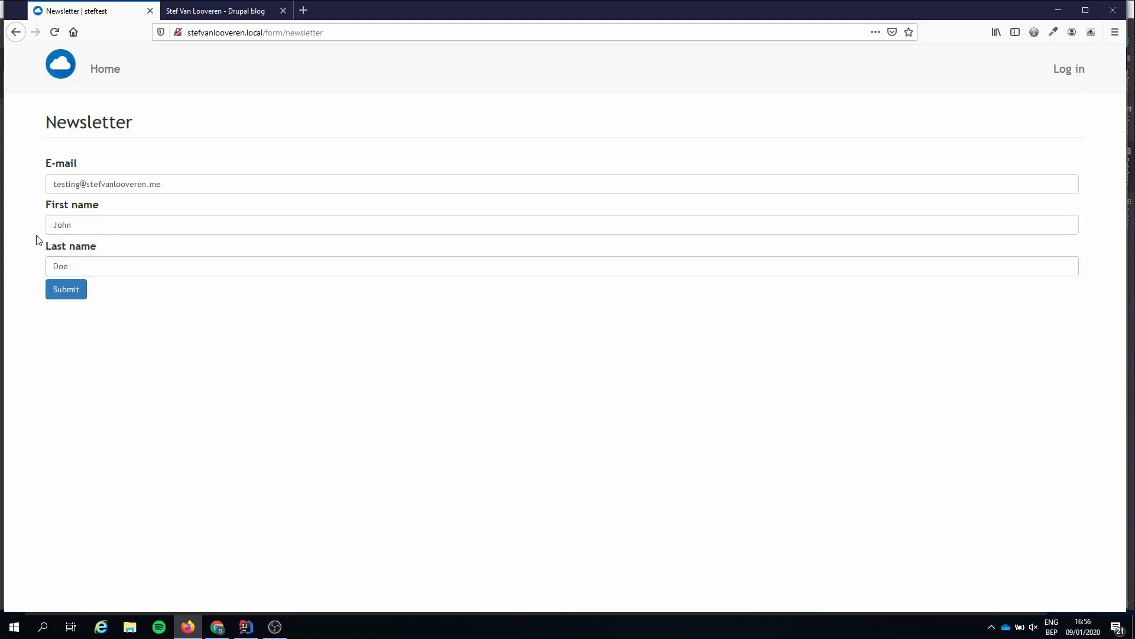
{"action": "left_click", "coordinate": [74, 293]}
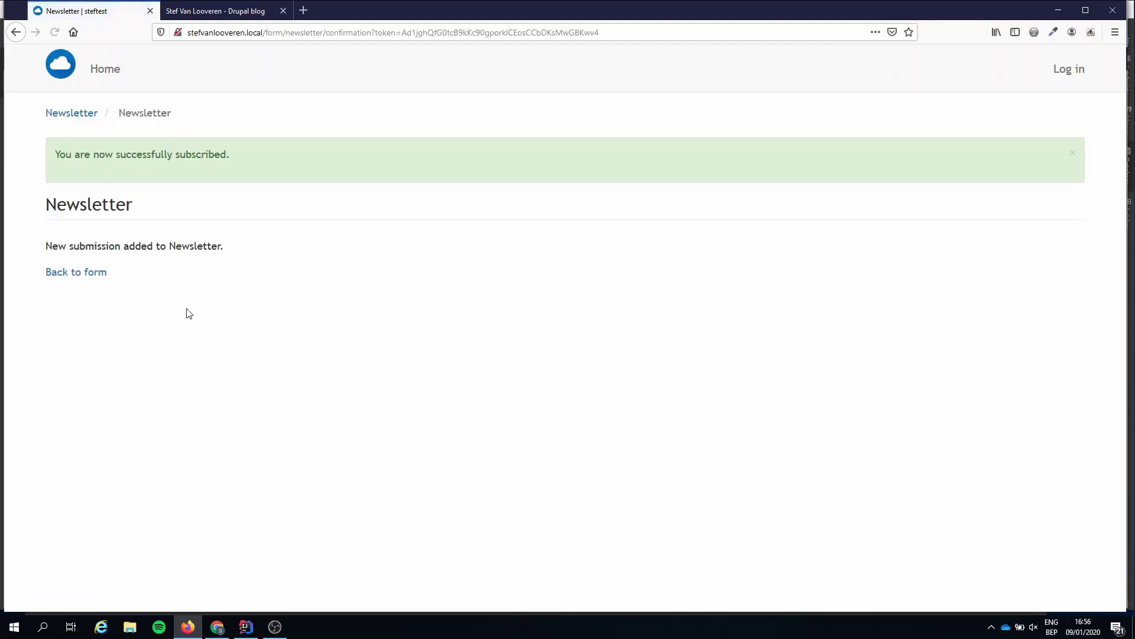
Step: Switch to Mailchimp in Chrome, reload the Tutorials audience page and examine its list of subscribers
{"action": "left_click", "coordinate": [217, 627]}
{"action": "left_click", "coordinate": [88, 16]}
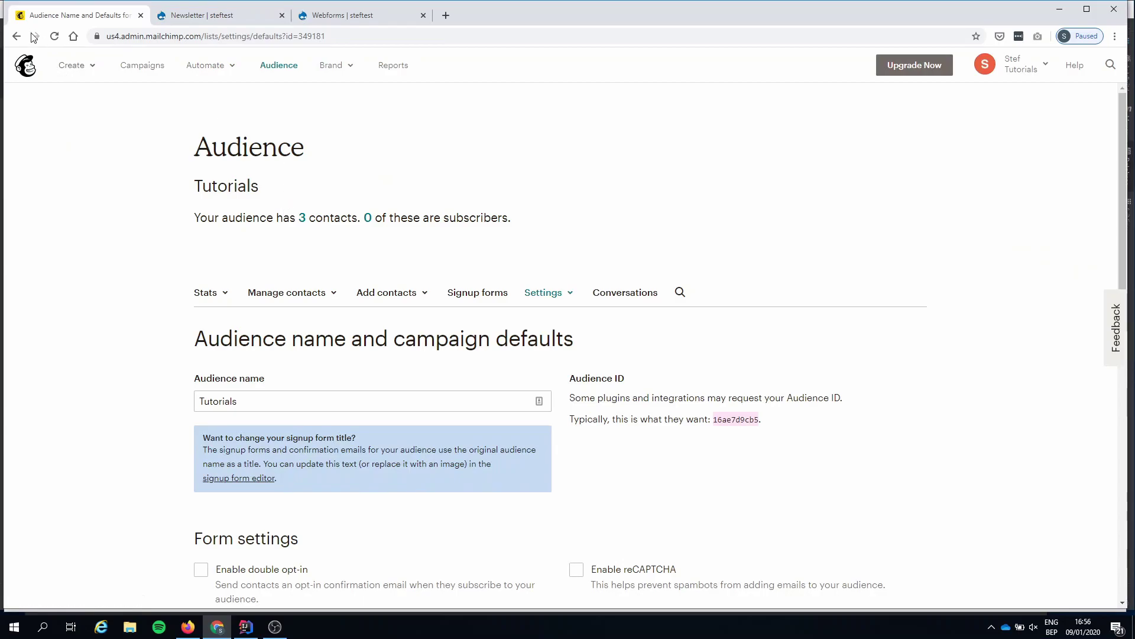
{"action": "left_click", "coordinate": [54, 36]}
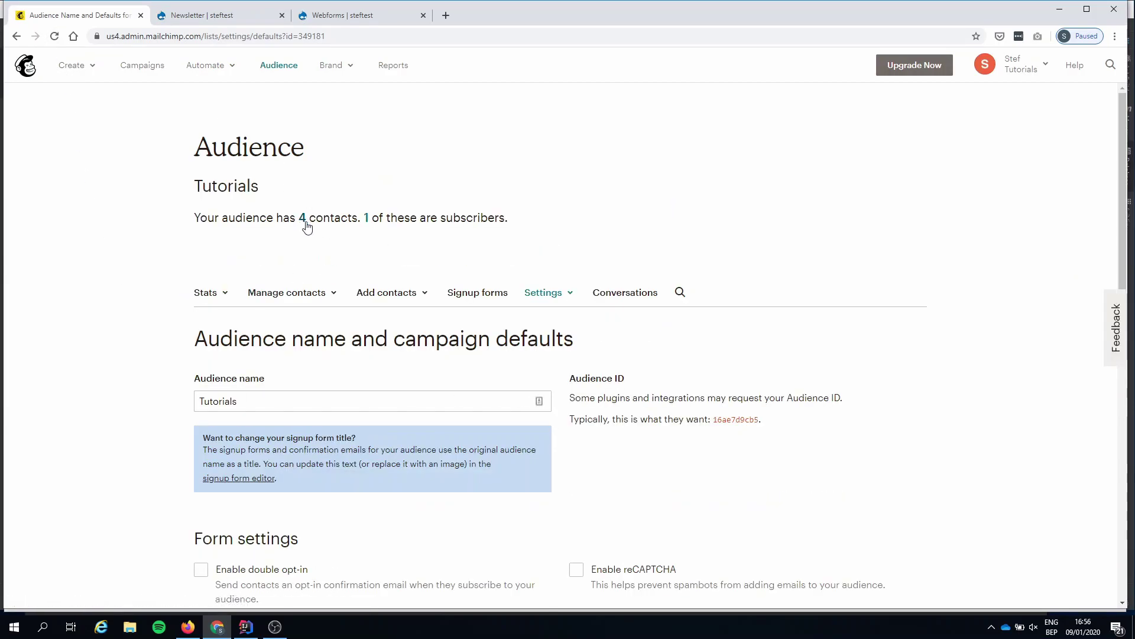
{"action": "left_click", "coordinate": [367, 217]}
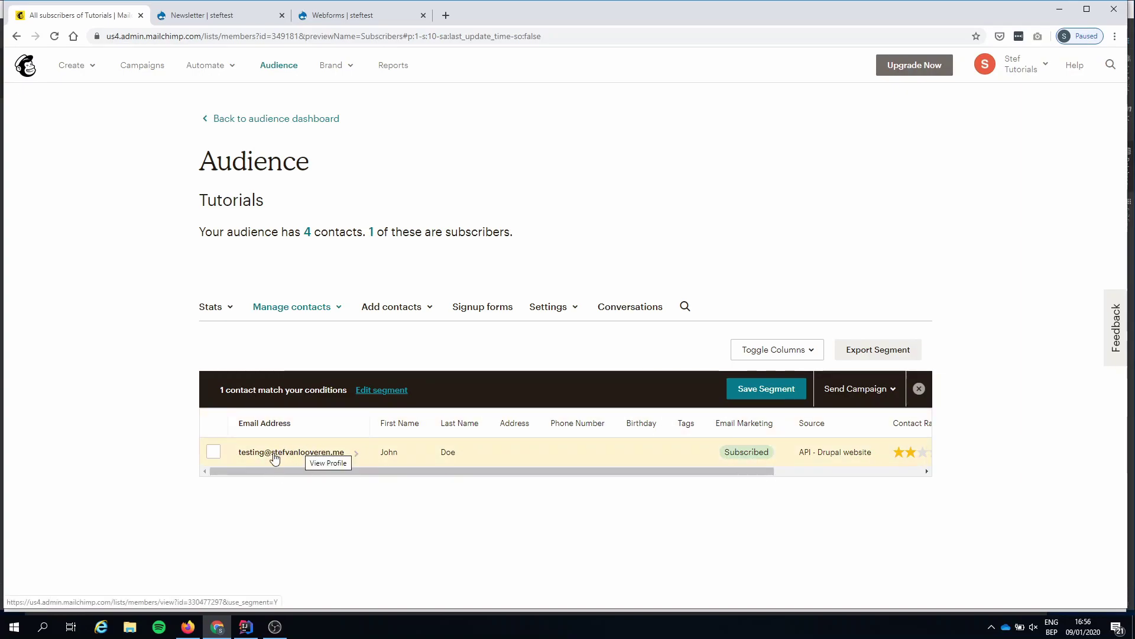
{"action": "mouse_move", "coordinate": [498, 467]}
{"action": "left_mouse_down"}
{"action": "mouse_move", "coordinate": [658, 470]}
{"action": "mouse_move", "coordinate": [495, 471]}
{"action": "left_mouse_up"}
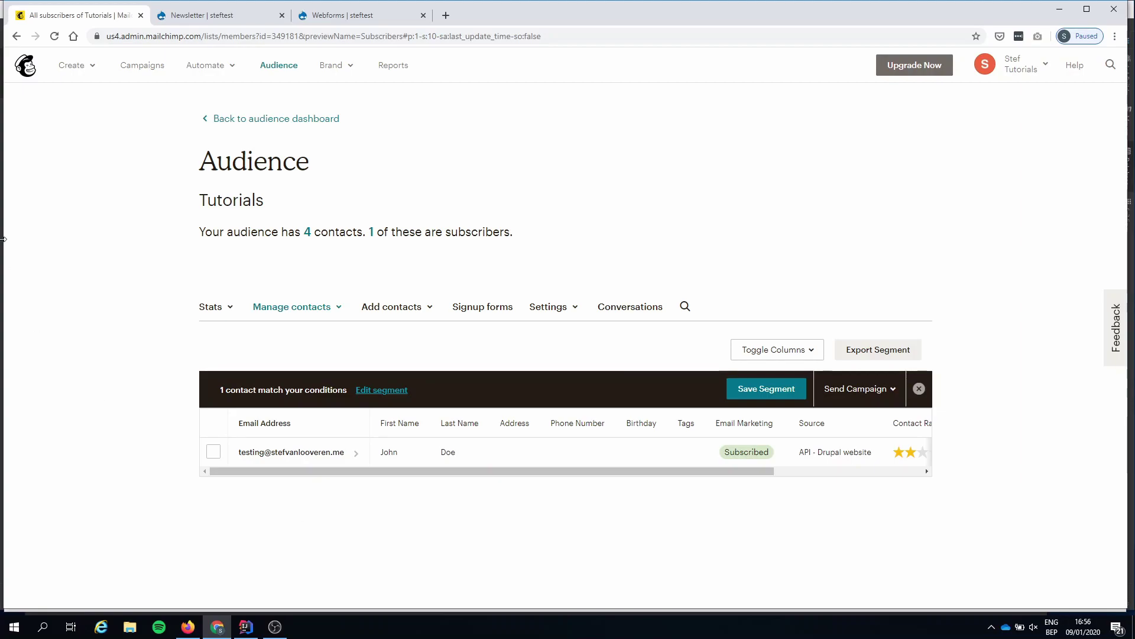
Step: Switch to Firefox and return from the confirmation page to the filled-in Newsletter form
{"action": "mouse_move", "coordinate": [188, 629]}
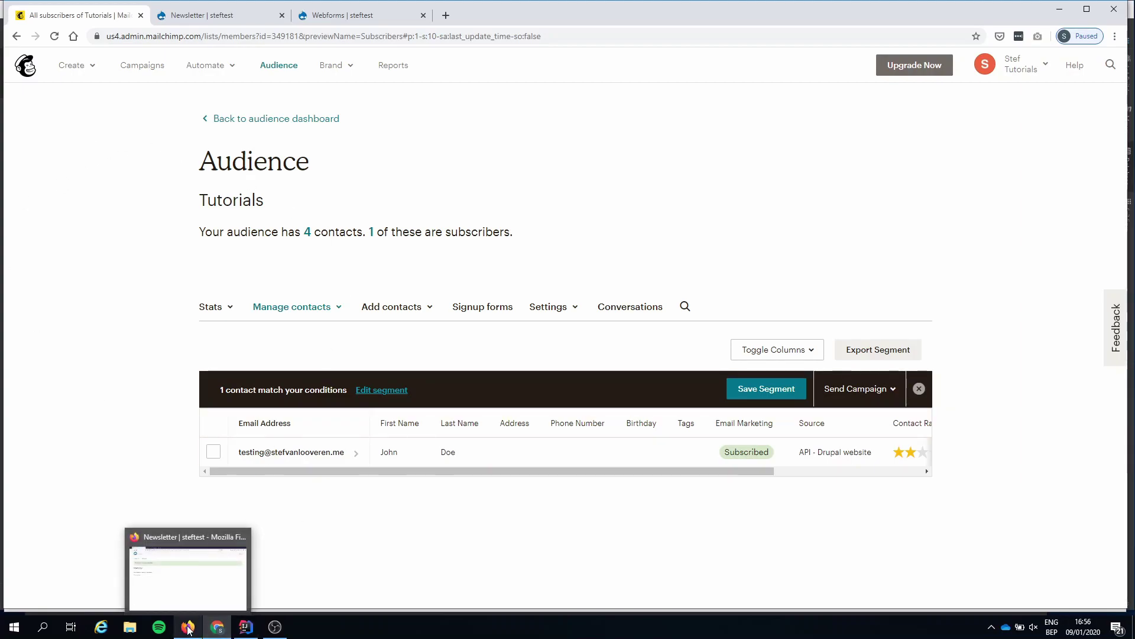
{"action": "left_click", "coordinate": [198, 592]}
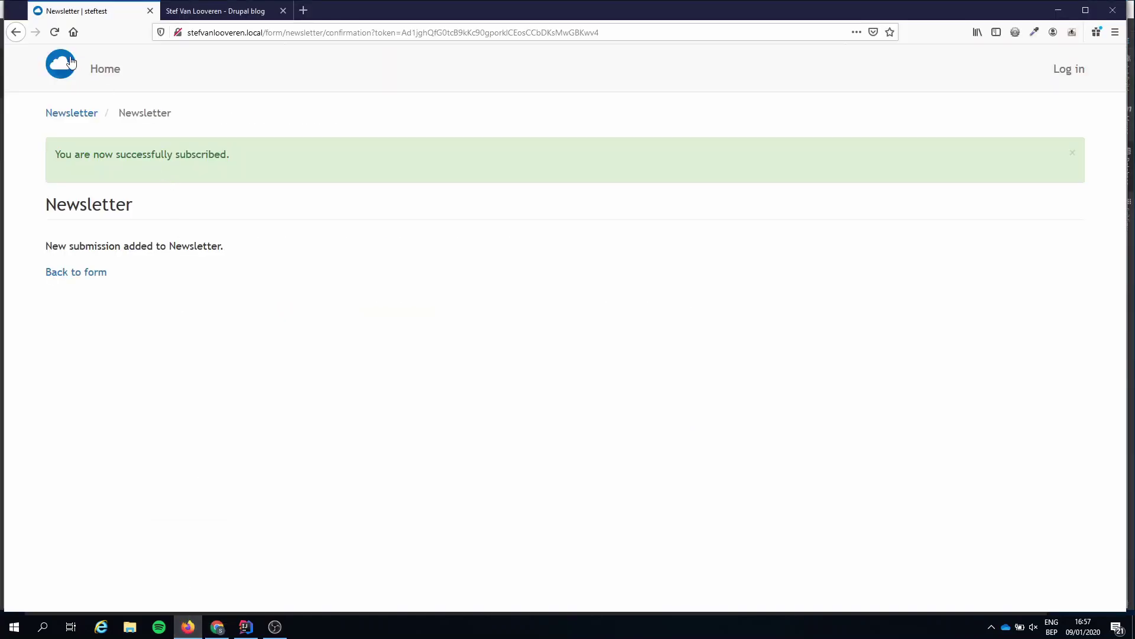
{"action": "left_click", "coordinate": [16, 33]}
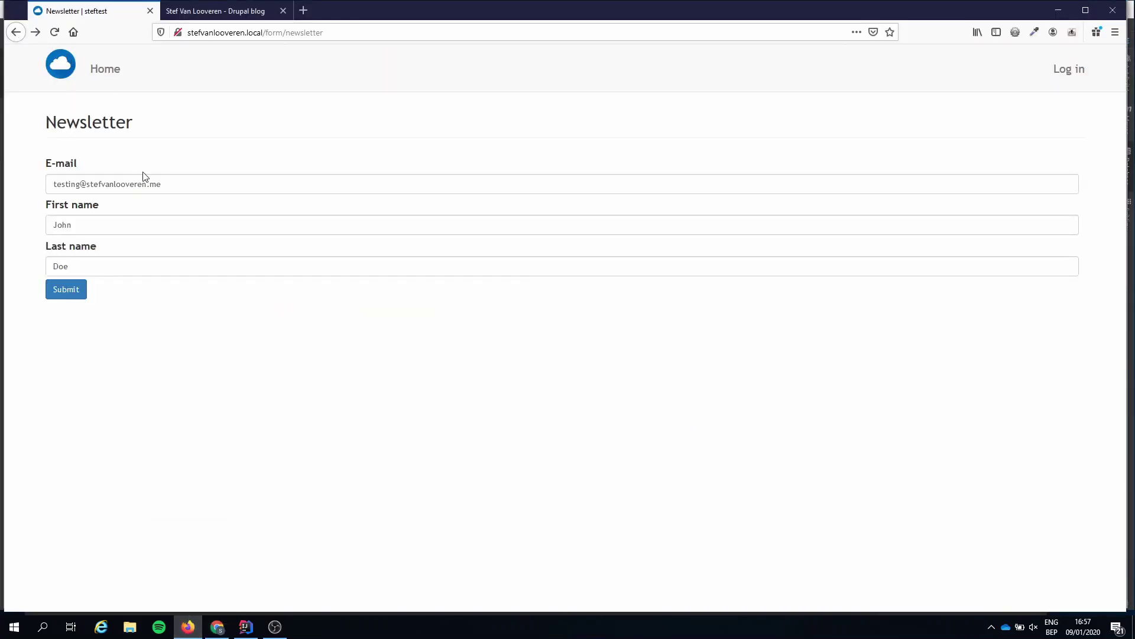
Step: Try to resubmit the Newsletter form with the details it still contains
{"action": "left_click", "coordinate": [66, 293]}
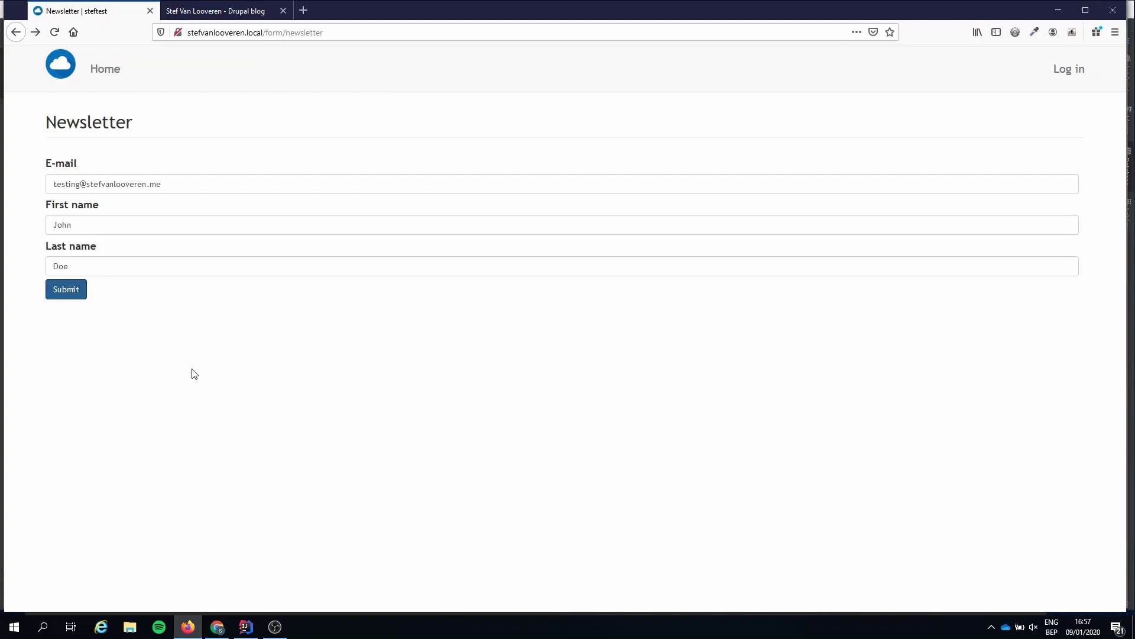
{"action": "left_click", "coordinate": [158, 270]}
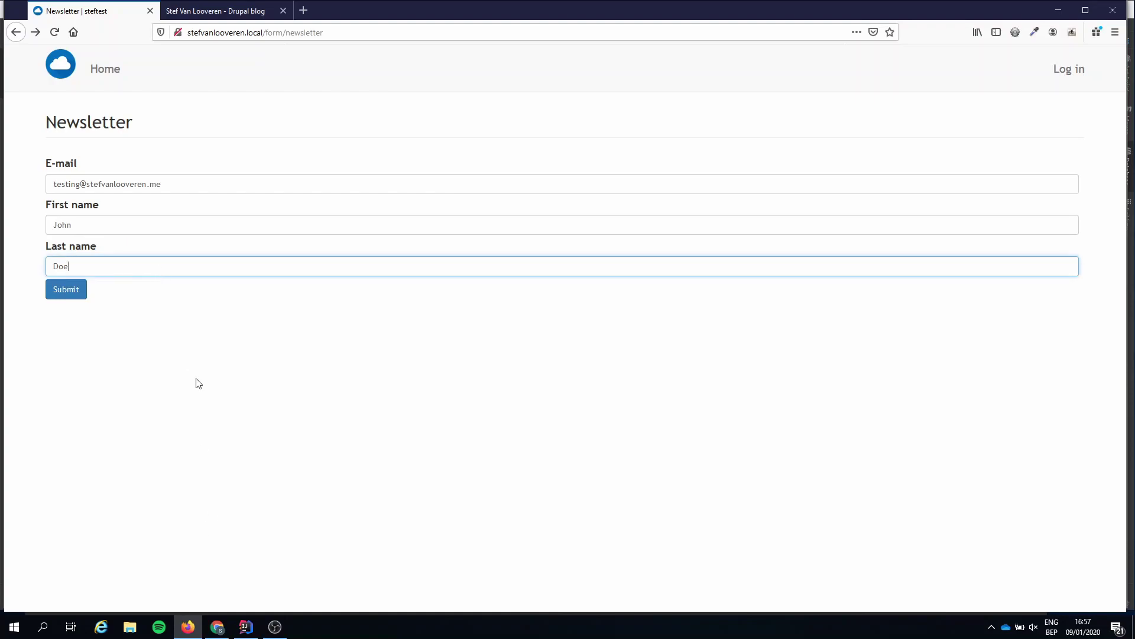
{"action": "left_click", "coordinate": [77, 294]}
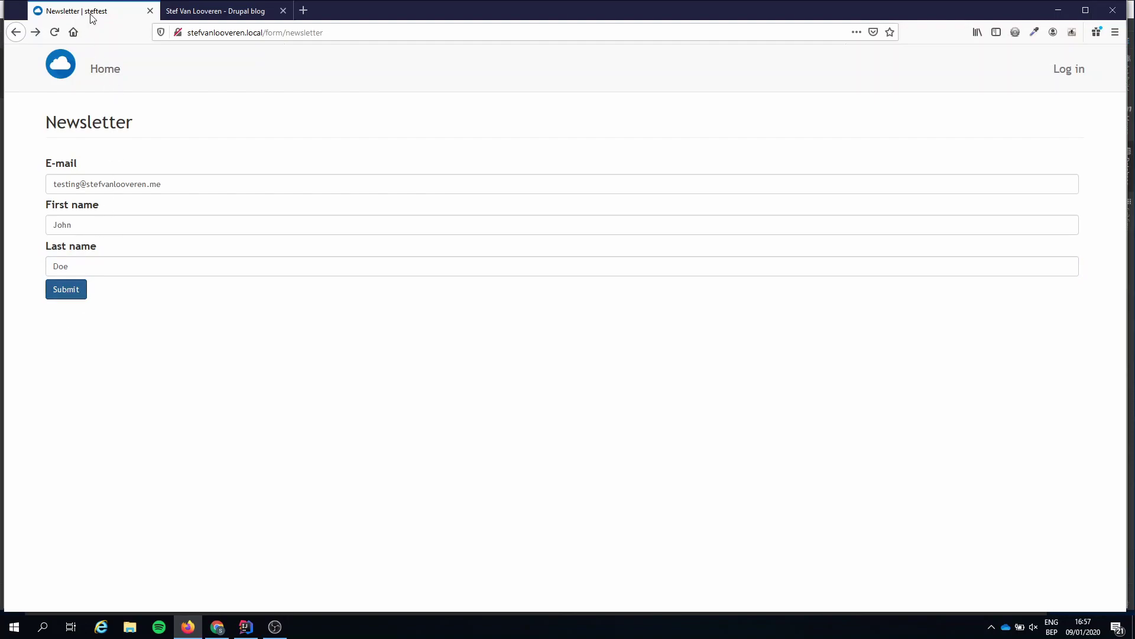
Step: Reload the Newsletter form and submit it with the previously used e-mail address and "test" as both first and last name
{"action": "left_click", "coordinate": [372, 32]}
{"action": "key", "text": "Return"}
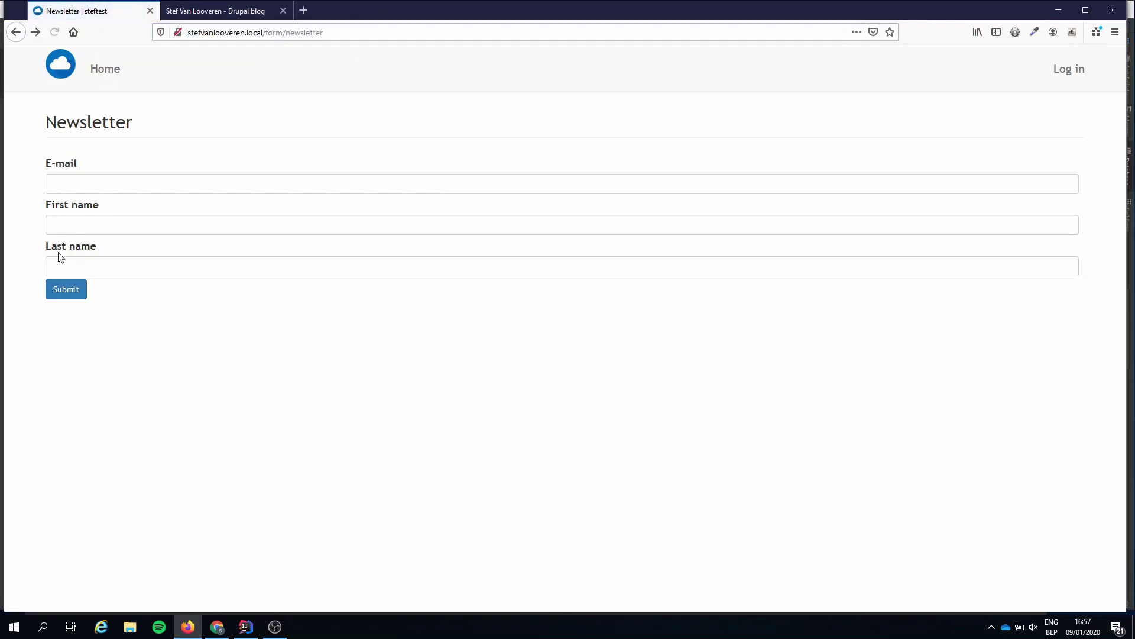
{"action": "left_click", "coordinate": [71, 188]}
{"action": "type", "text": "test"}
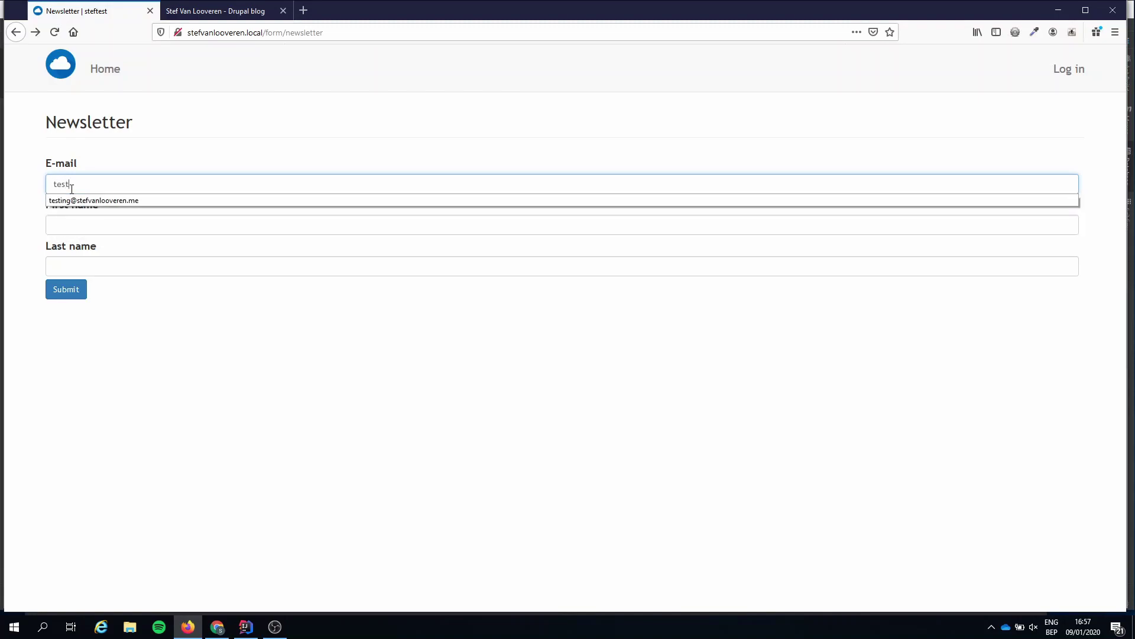
{"action": "key", "text": "Down"}
{"action": "key", "text": "Tab"}
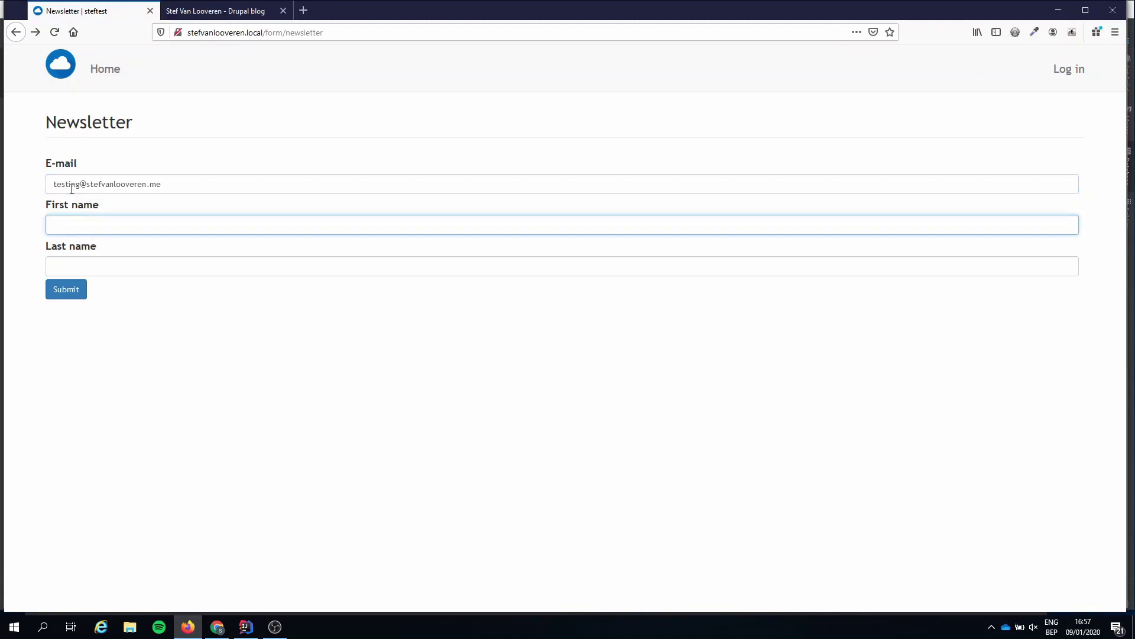
{"action": "type", "text": "test"}
{"action": "key", "text": "Tab"}
{"action": "type", "text": "t"}
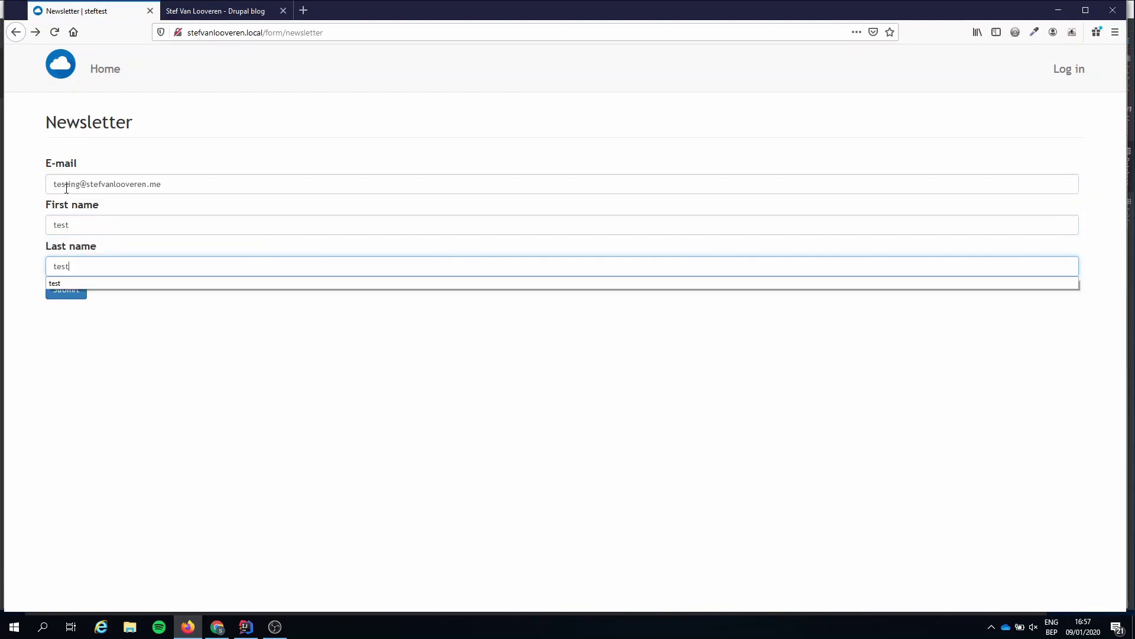
{"action": "left_click", "coordinate": [62, 290]}
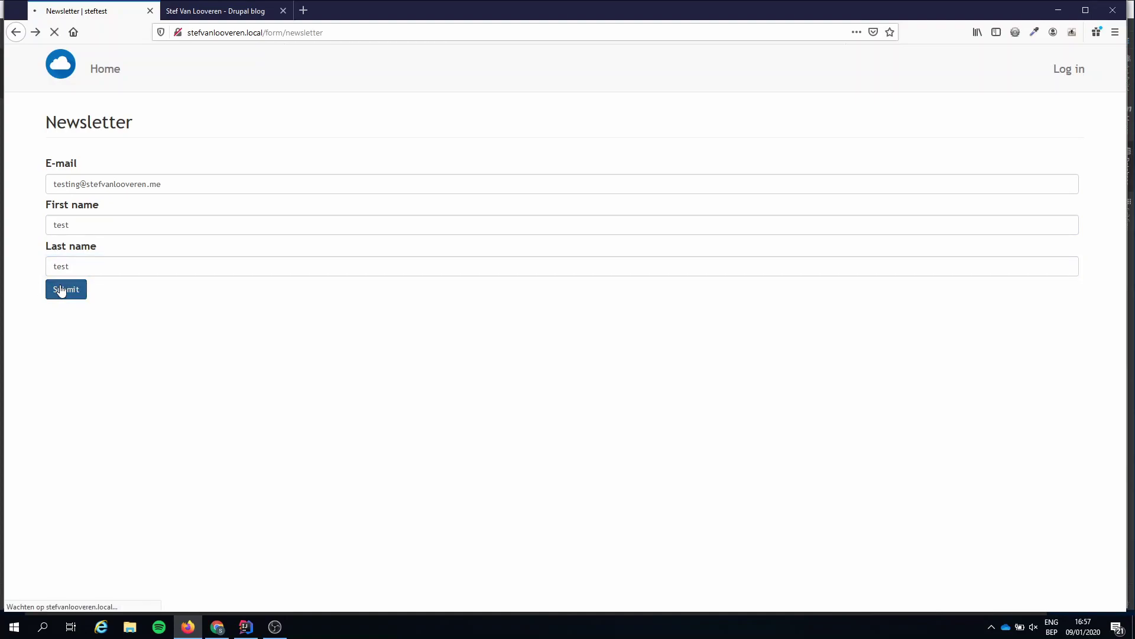
{"action": "left_click_drag", "start_coordinate": [67, 154], "coordinate": [283, 157]}
{"action": "left_click", "coordinate": [287, 159]}
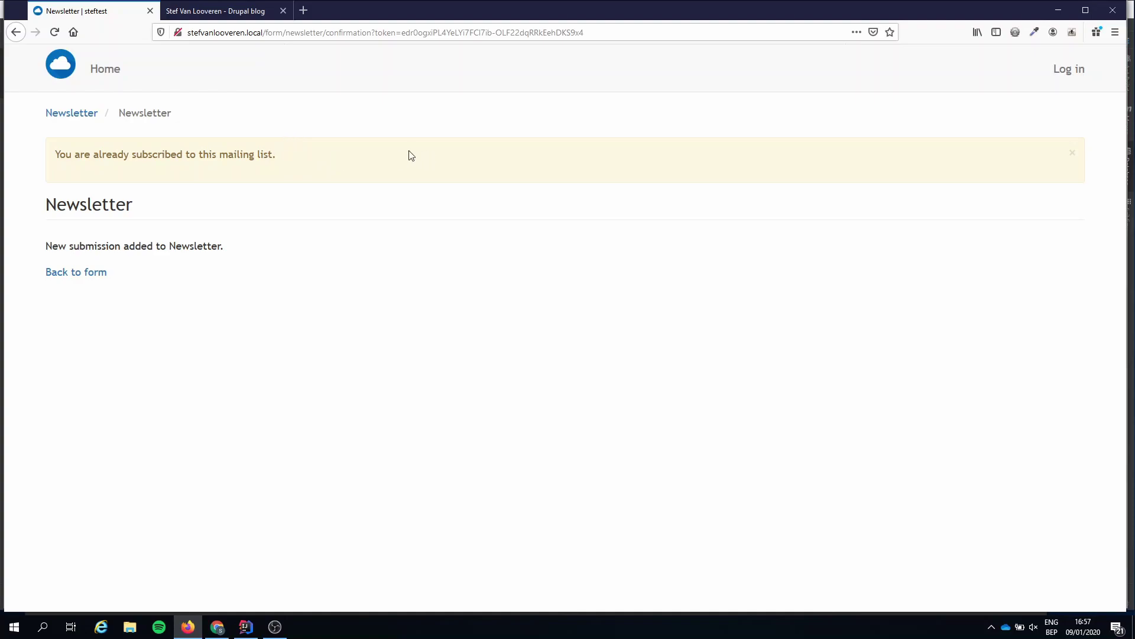
Step: Open the Drupal blog page and look through its list of articles
{"action": "left_click", "coordinate": [231, 13]}
{"action": "scroll", "coordinate": [691, 230], "scroll_direction": "down", "scroll_amount": 15}
{"action": "left_click_drag", "start_coordinate": [1122, 120], "coordinate": [1128, 152]}
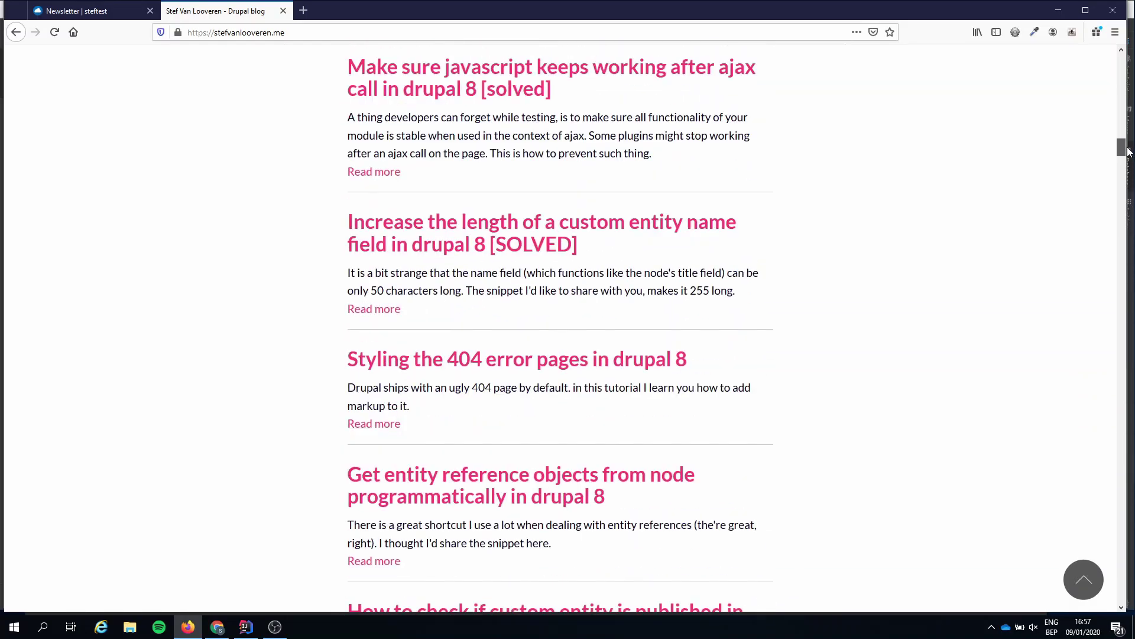